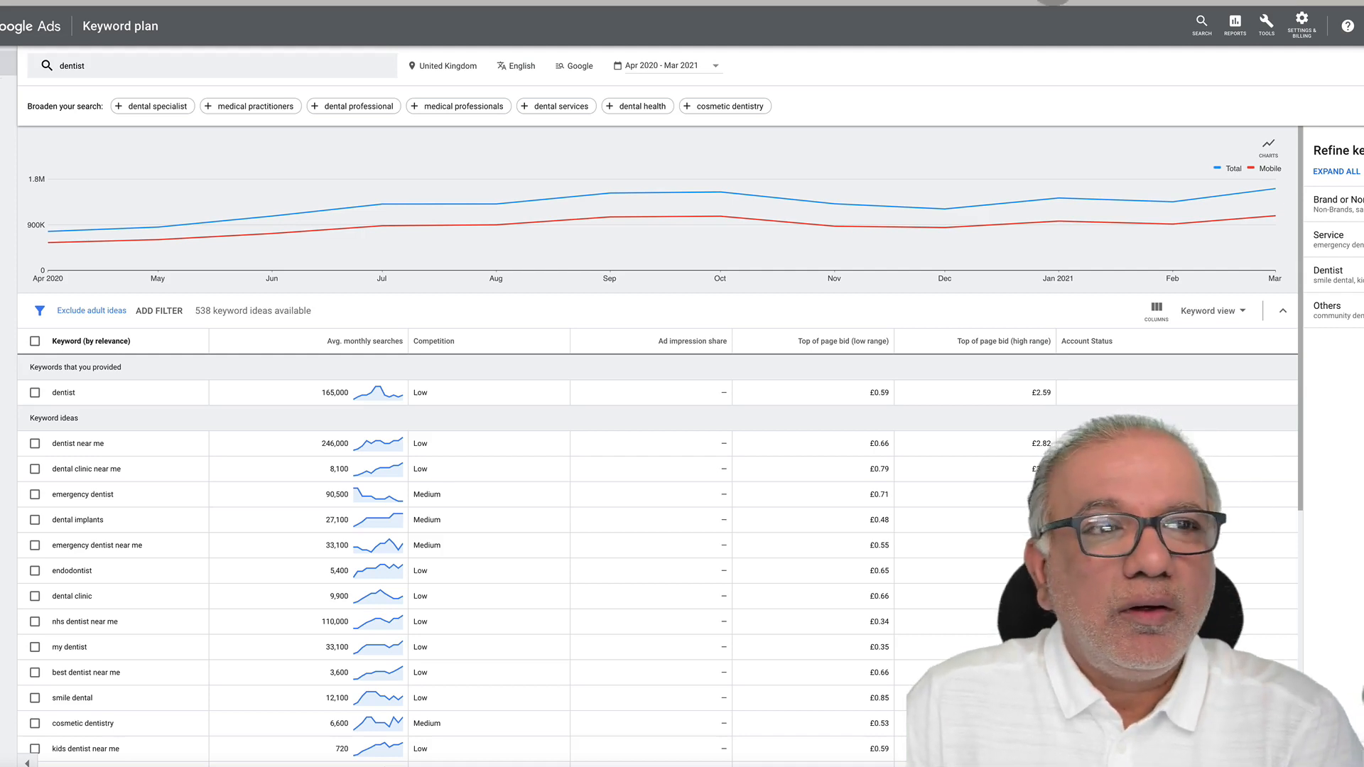
Open the Keyword Planner start page from the planning tools
{"action": "left_click", "coordinate": [1237, 28]}
{"action": "left_click", "coordinate": [1267, 27]}
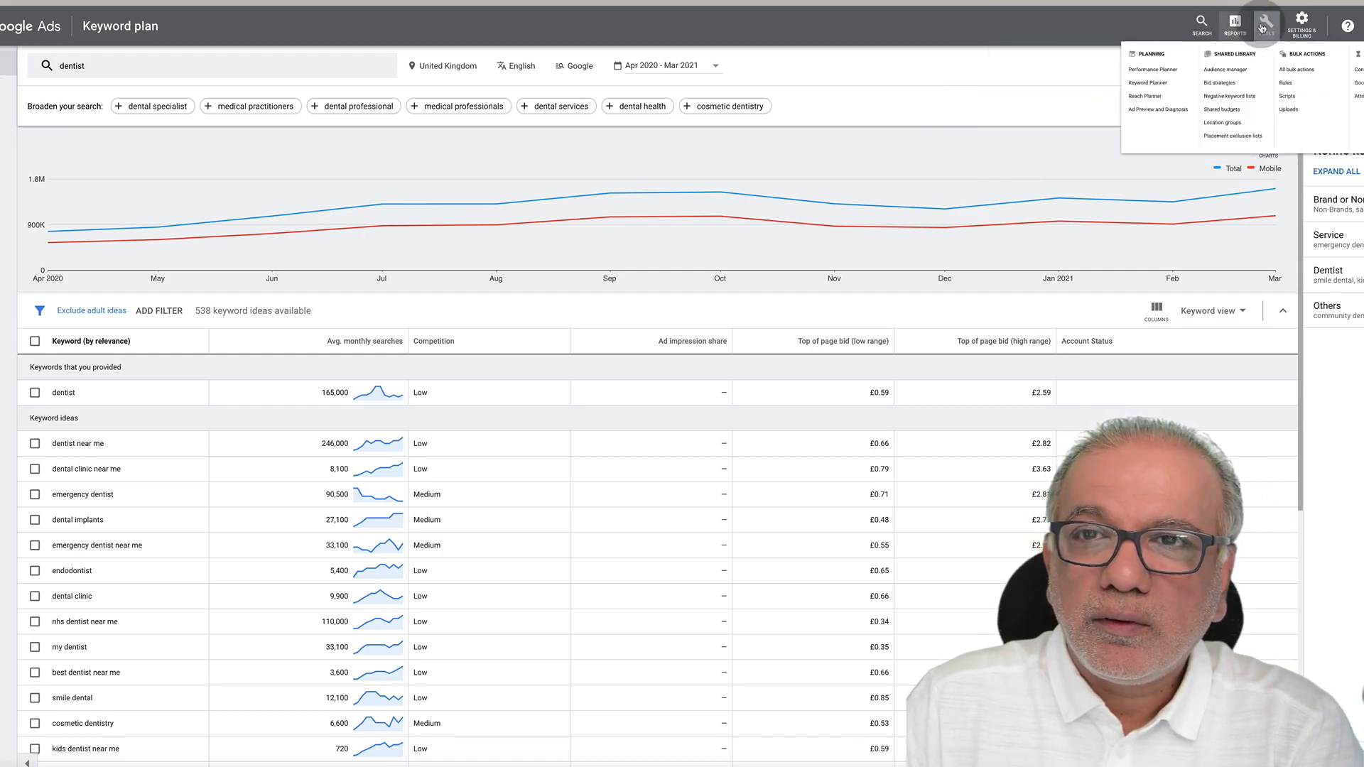
{"action": "left_click", "coordinate": [1268, 28]}
{"action": "left_click", "coordinate": [1267, 27]}
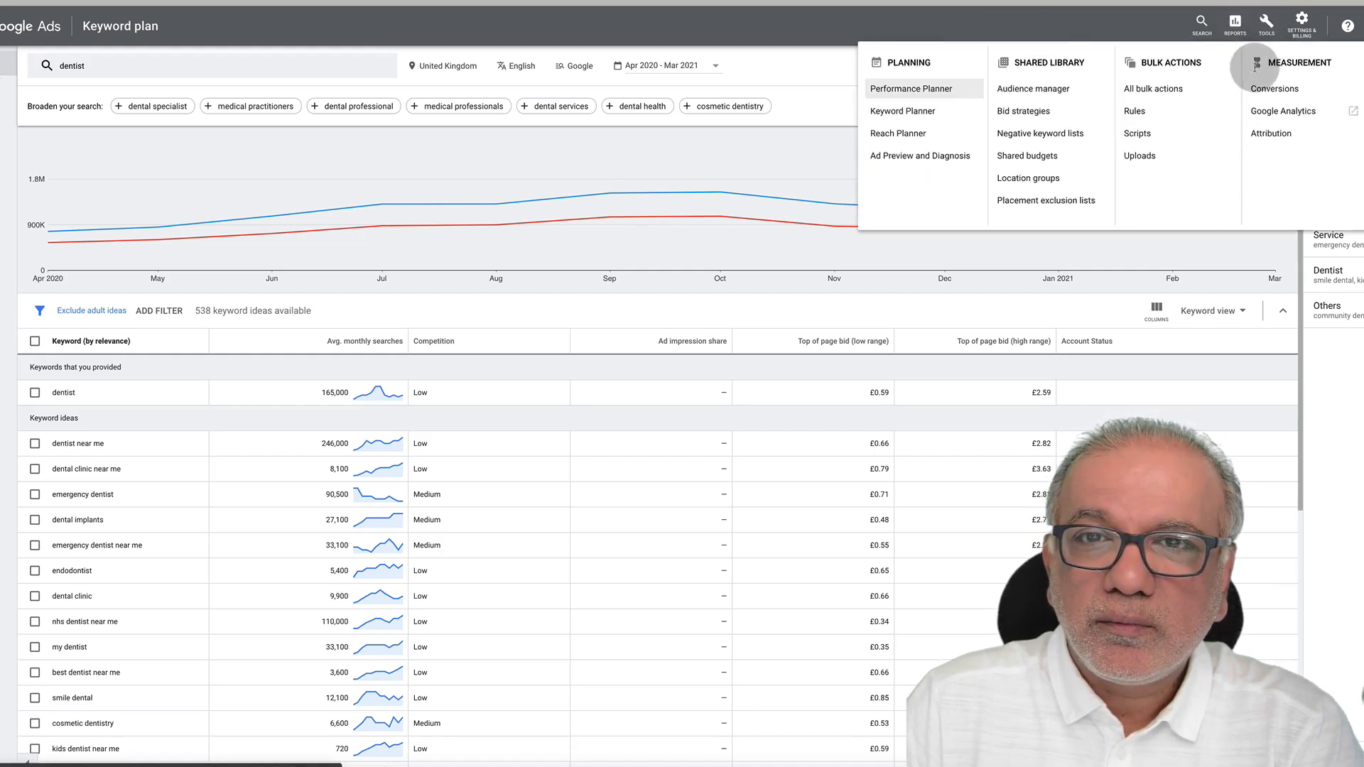
{"action": "left_click", "coordinate": [901, 111]}
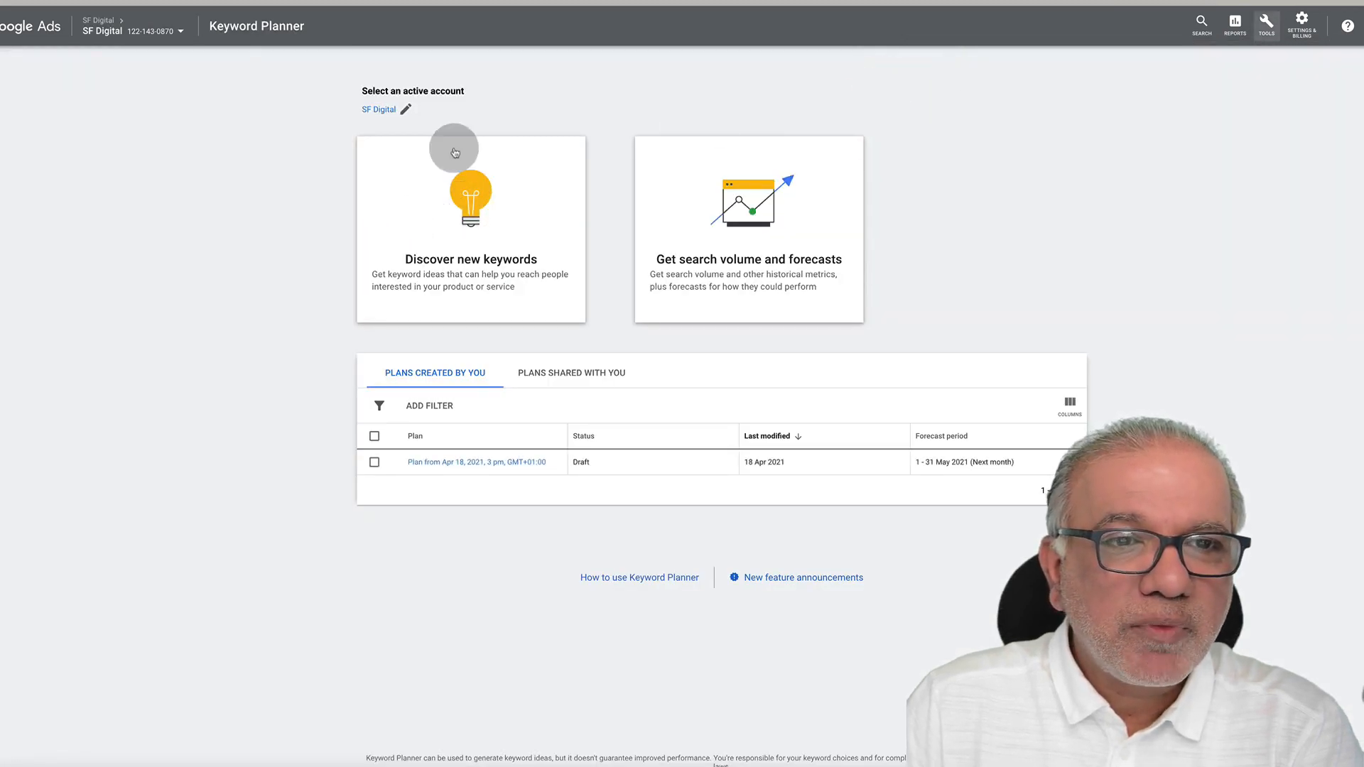
Discover new keywords starting from the keyword "dentist", keeping English and United Kingdom, and get the results
{"action": "left_click", "coordinate": [452, 236]}
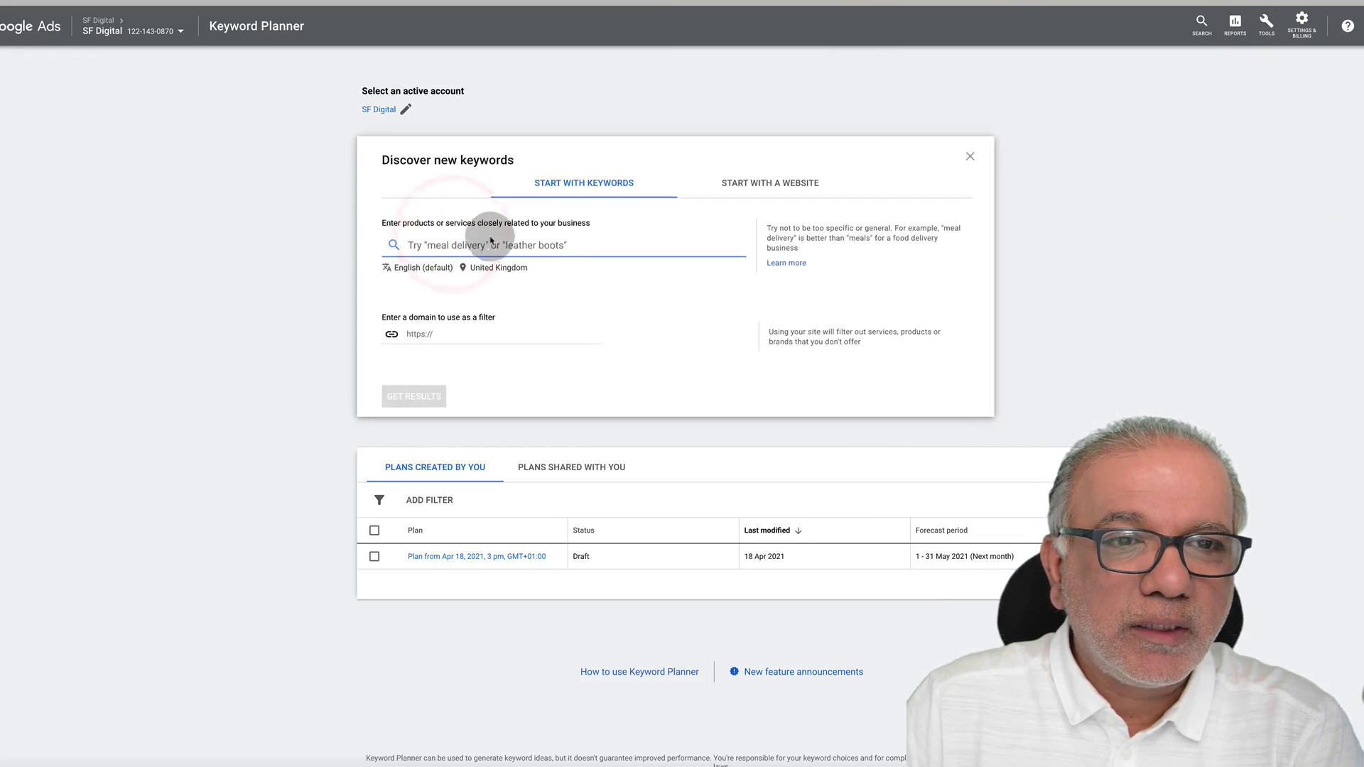
{"action": "type", "text": "dentist"}
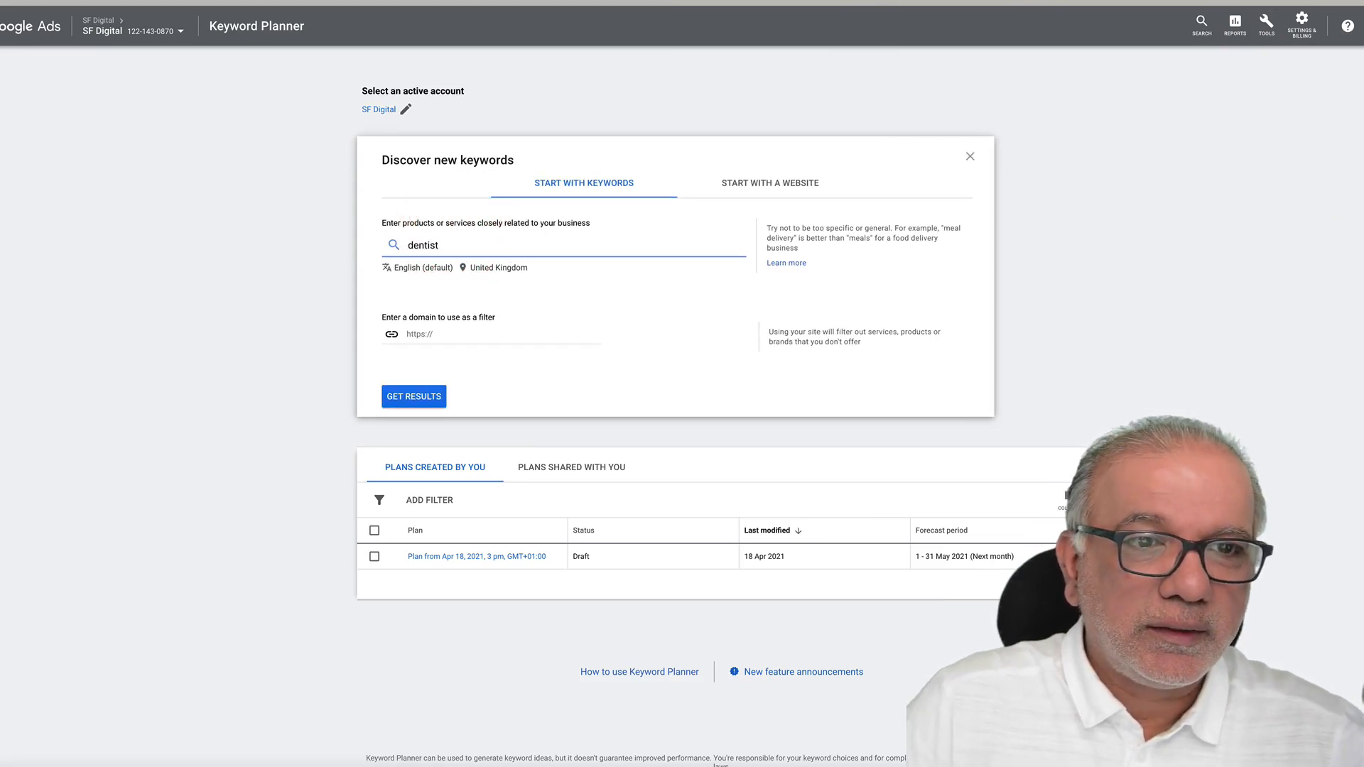
{"action": "left_click", "coordinate": [417, 395]}
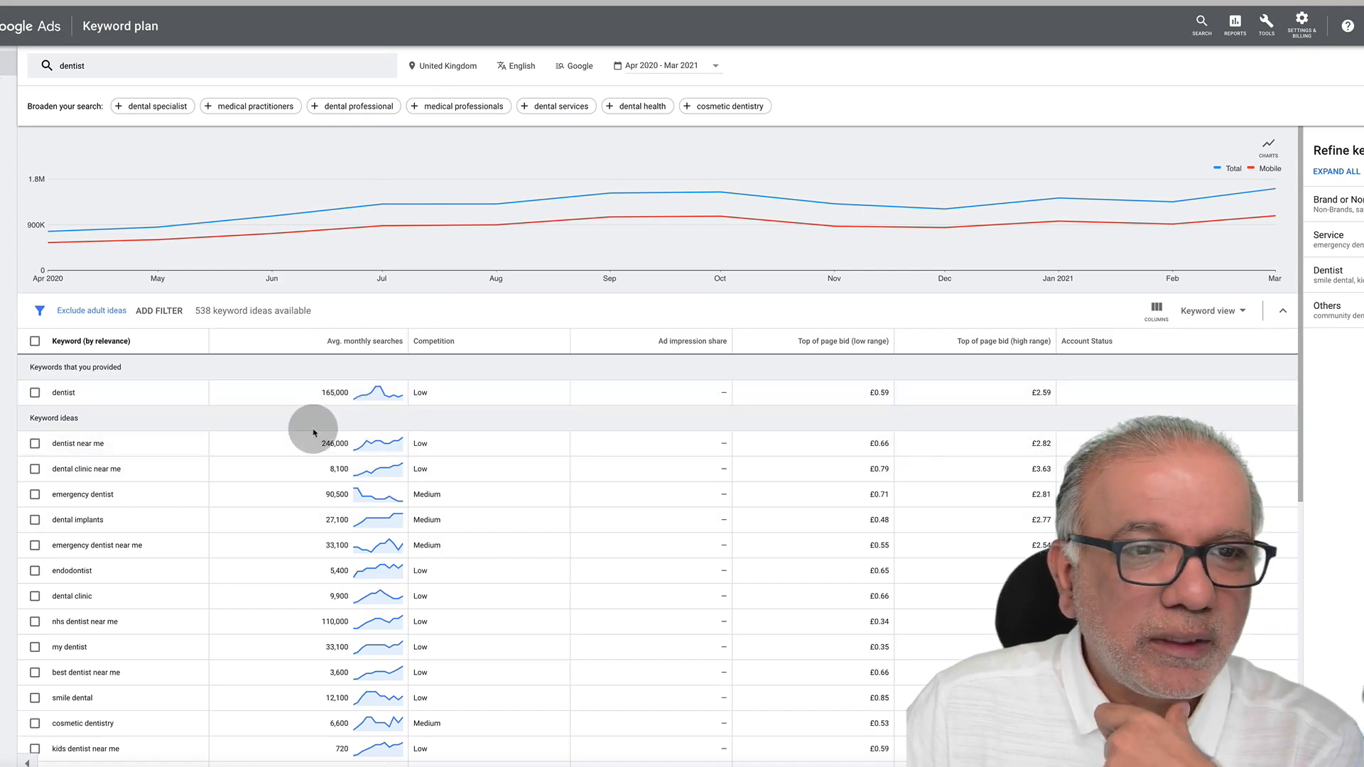
Sort the keyword ideas by average monthly searches in descending order and look through the list
{"action": "left_click", "coordinate": [350, 342]}
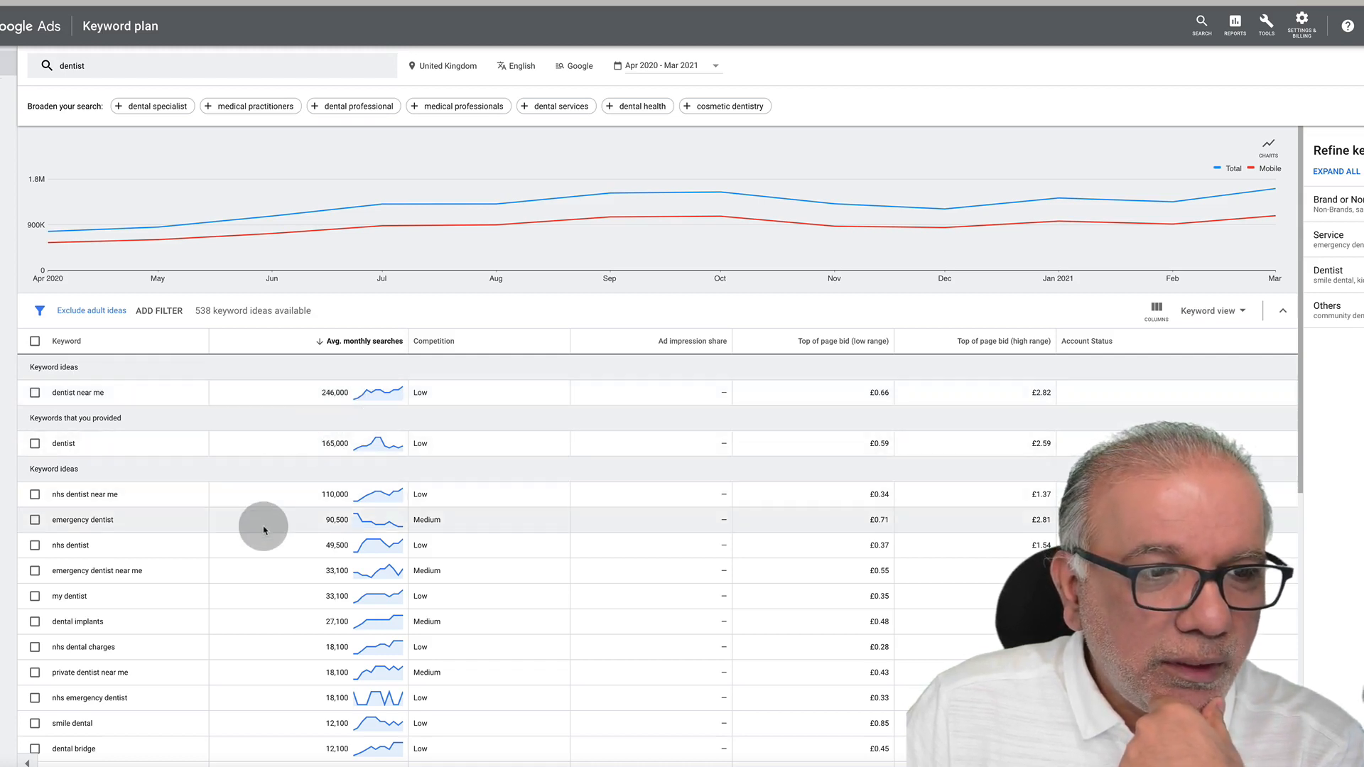
{"action": "scroll", "coordinate": [263, 529], "scroll_direction": "down", "scroll_amount": 4}
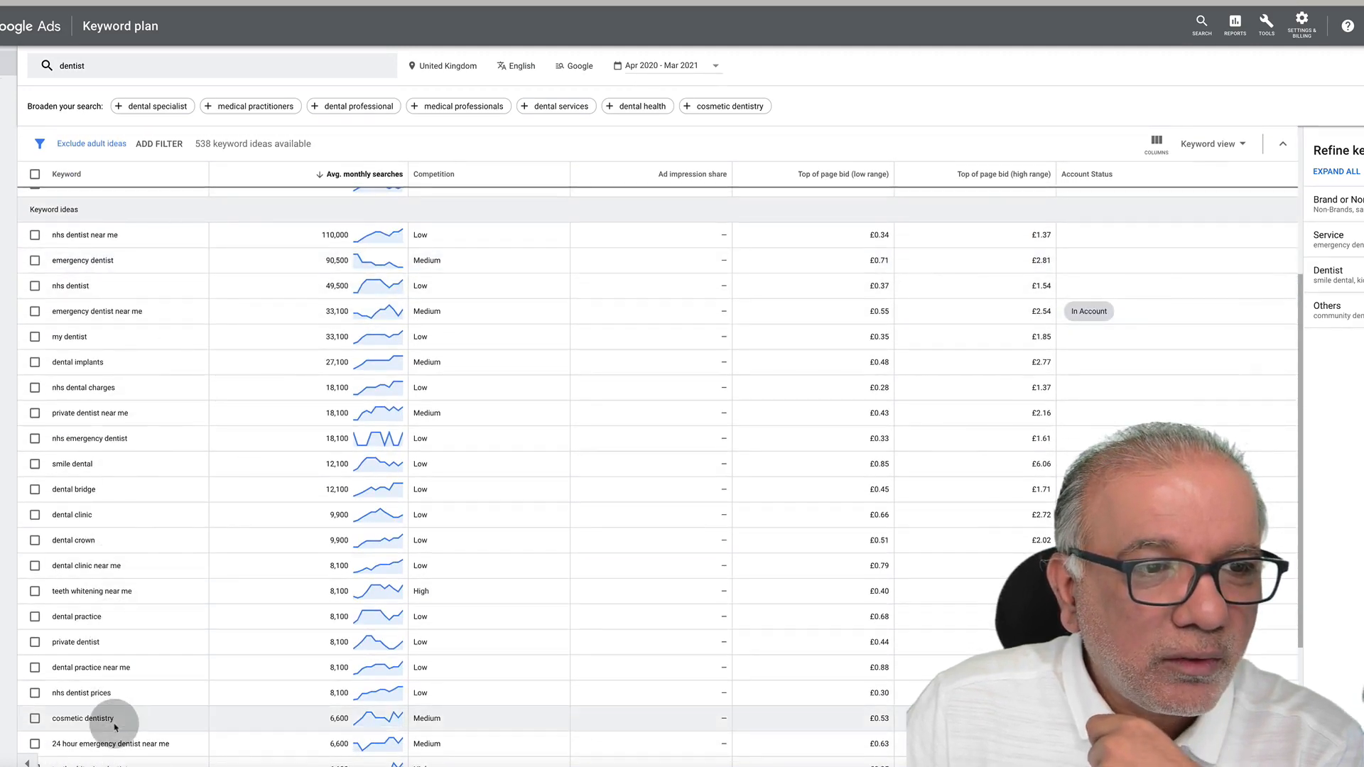
{"action": "scroll", "coordinate": [128, 445], "scroll_direction": "up", "scroll_amount": 4}
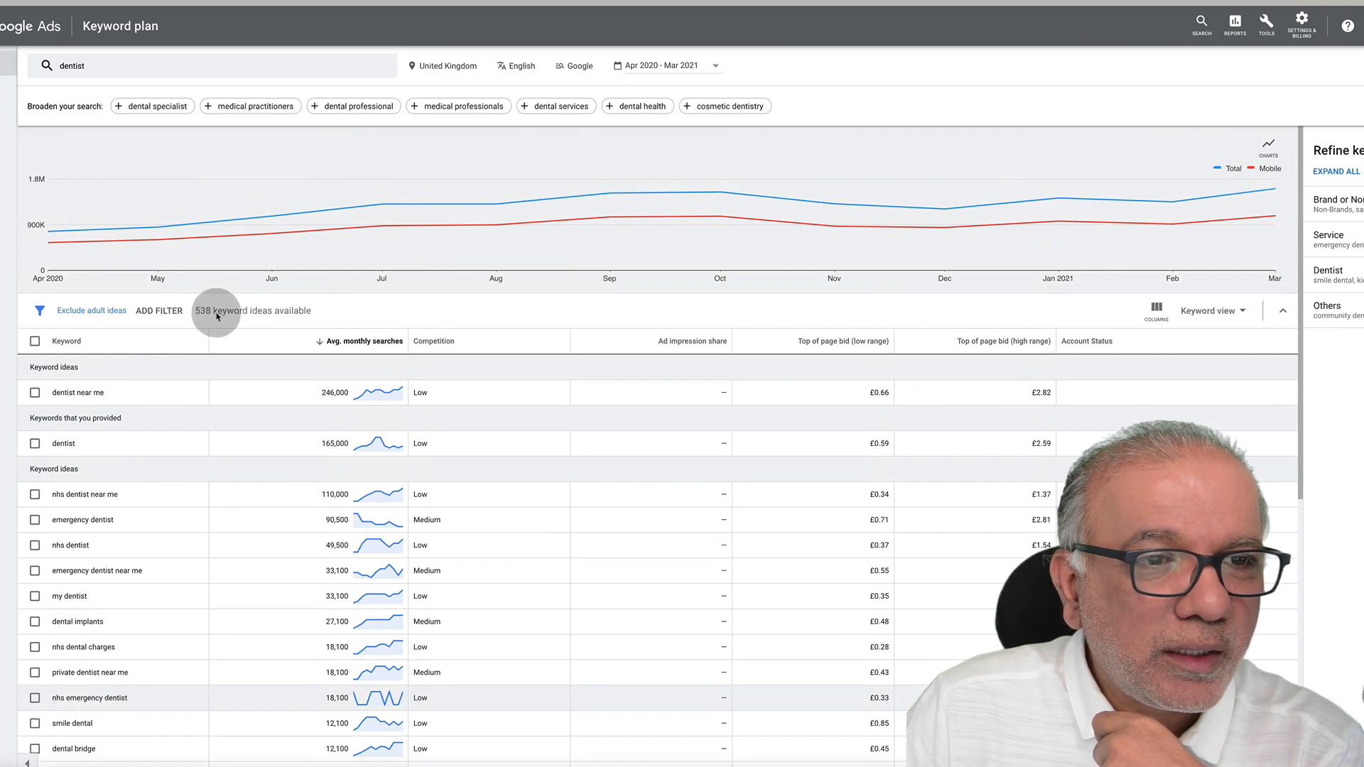
{"action": "left_click", "coordinate": [217, 313]}
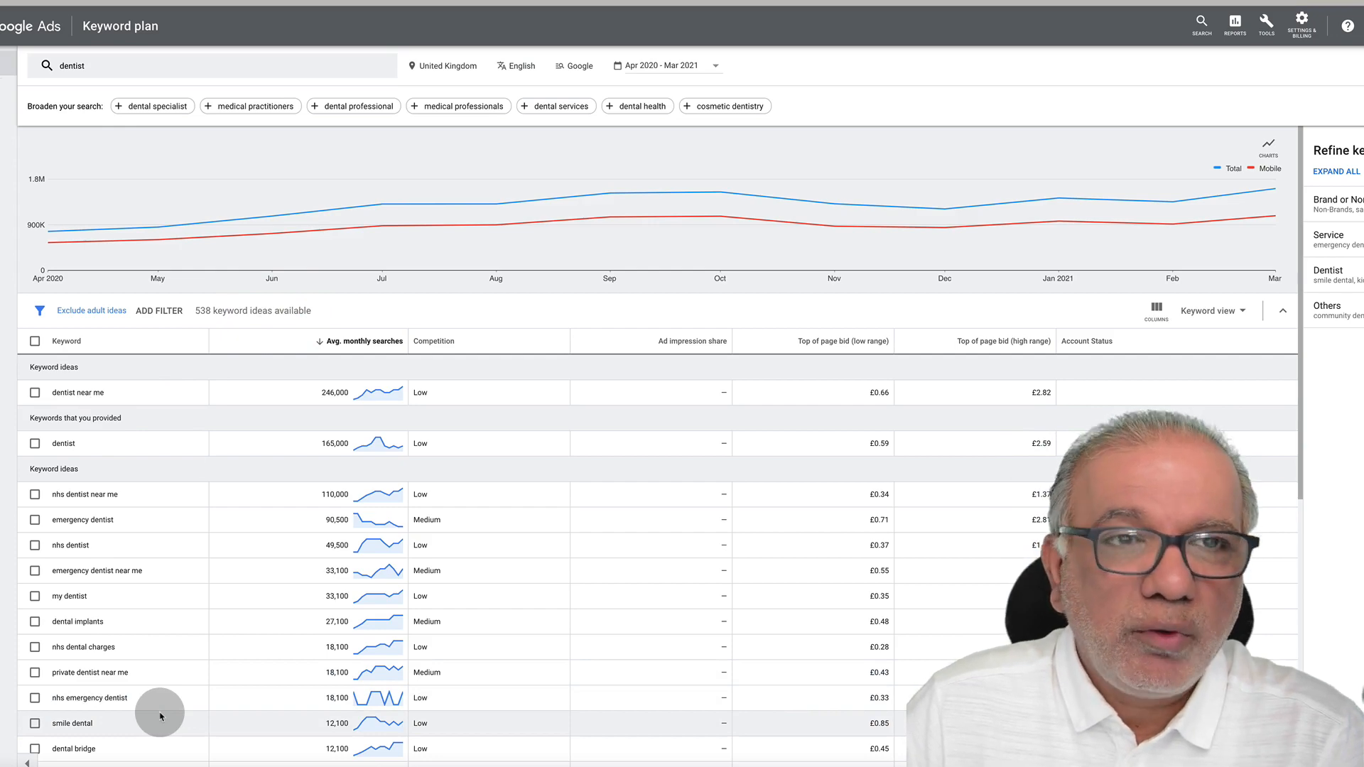
Select the keyword ideas "dental clinic near me", "cosmetic dentistry" and "tooth chipped"
{"action": "scroll", "coordinate": [161, 716], "scroll_direction": "down", "scroll_amount": 6}
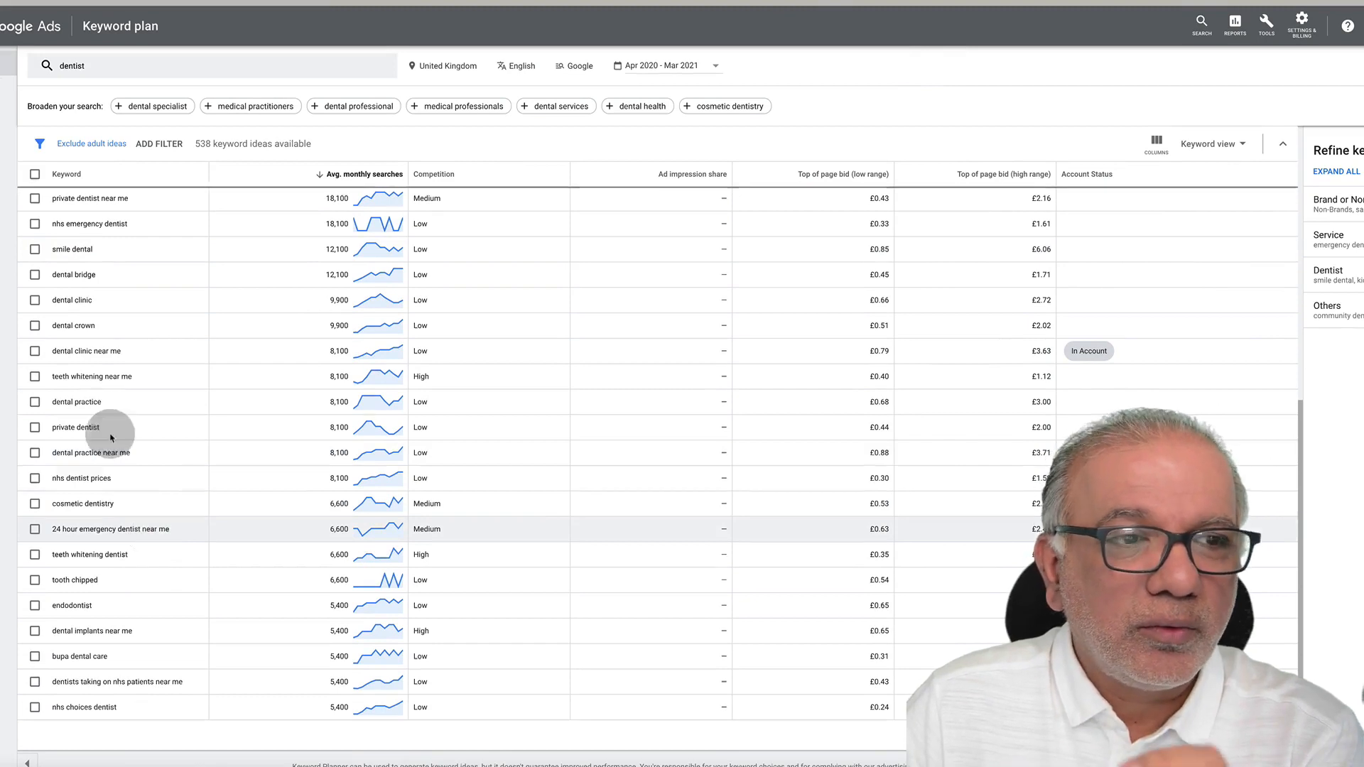
{"action": "left_click", "coordinate": [34, 351]}
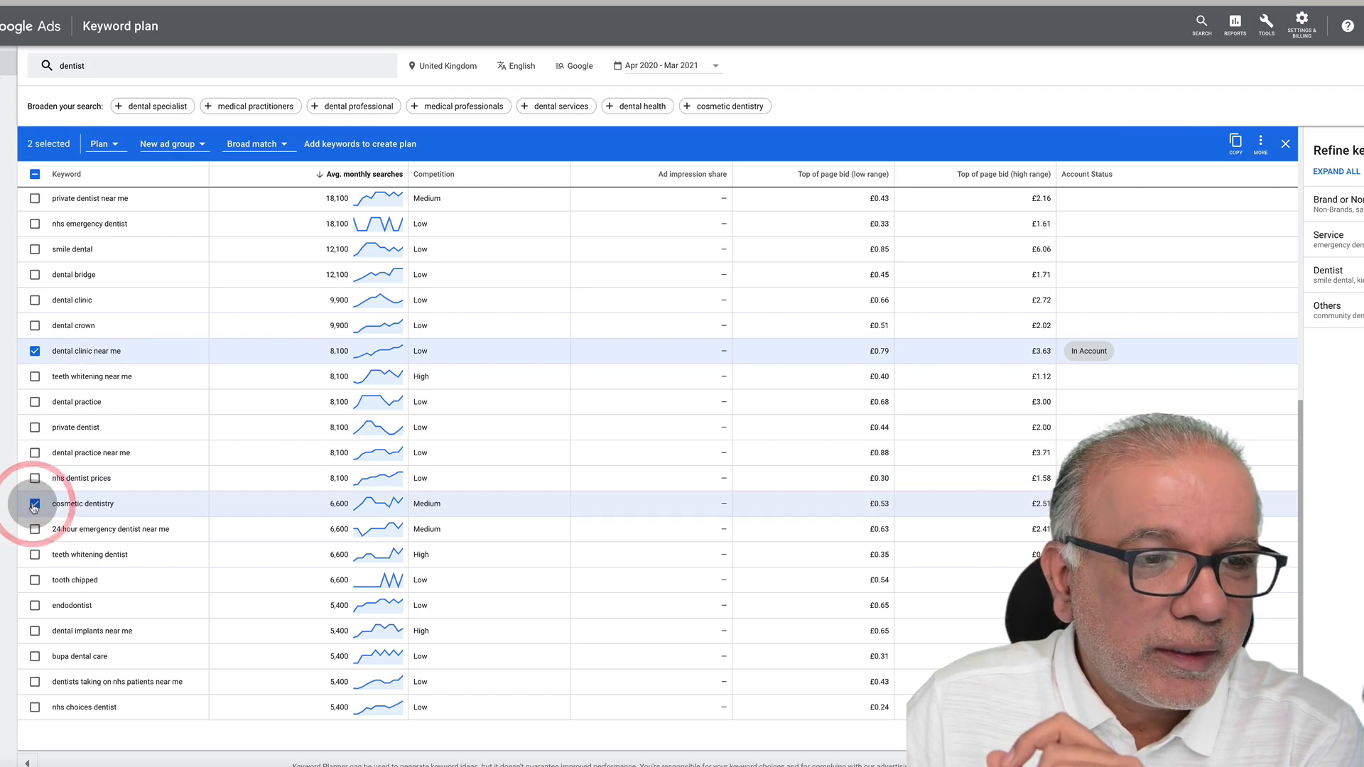
{"action": "left_click", "coordinate": [35, 580]}
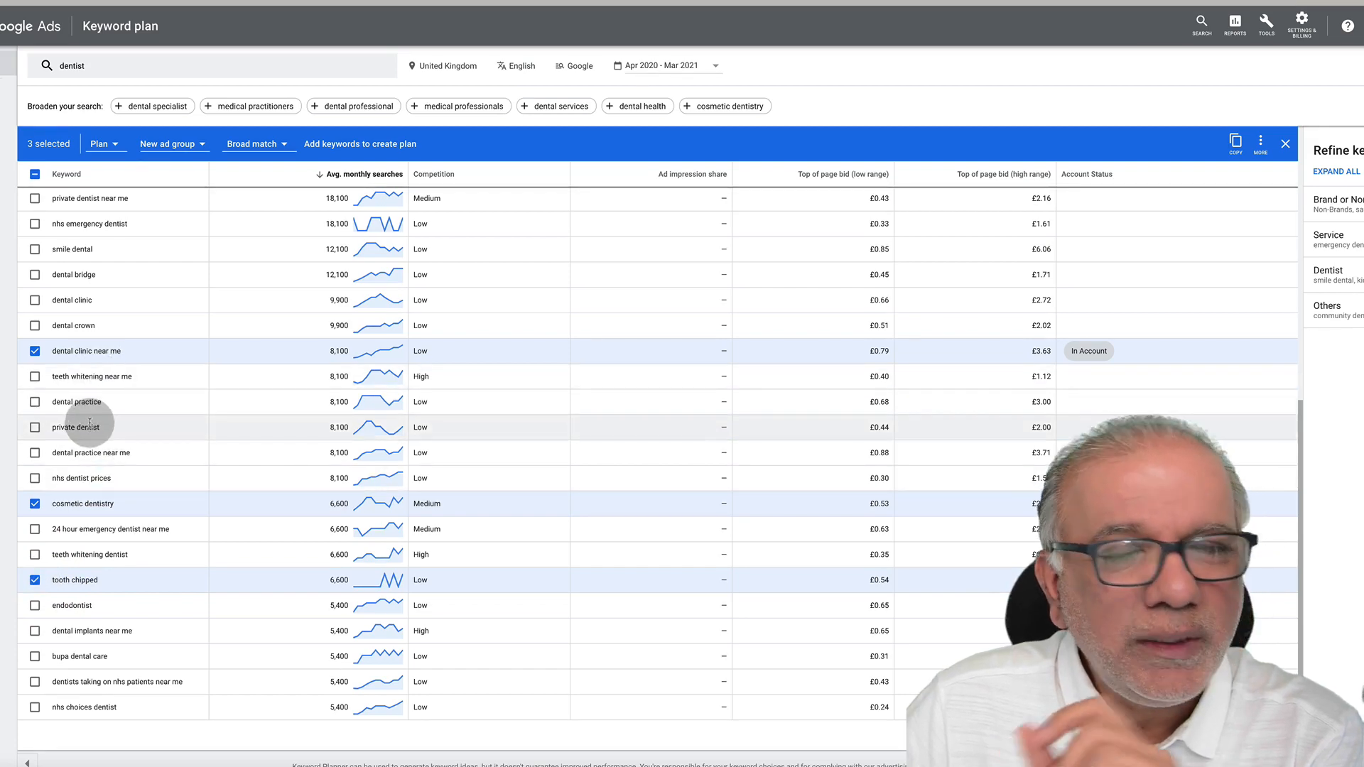
Select every keyword idea on the page, and clear the whole selection again
{"action": "scroll", "coordinate": [237, 386], "scroll_direction": "up", "scroll_amount": 9}
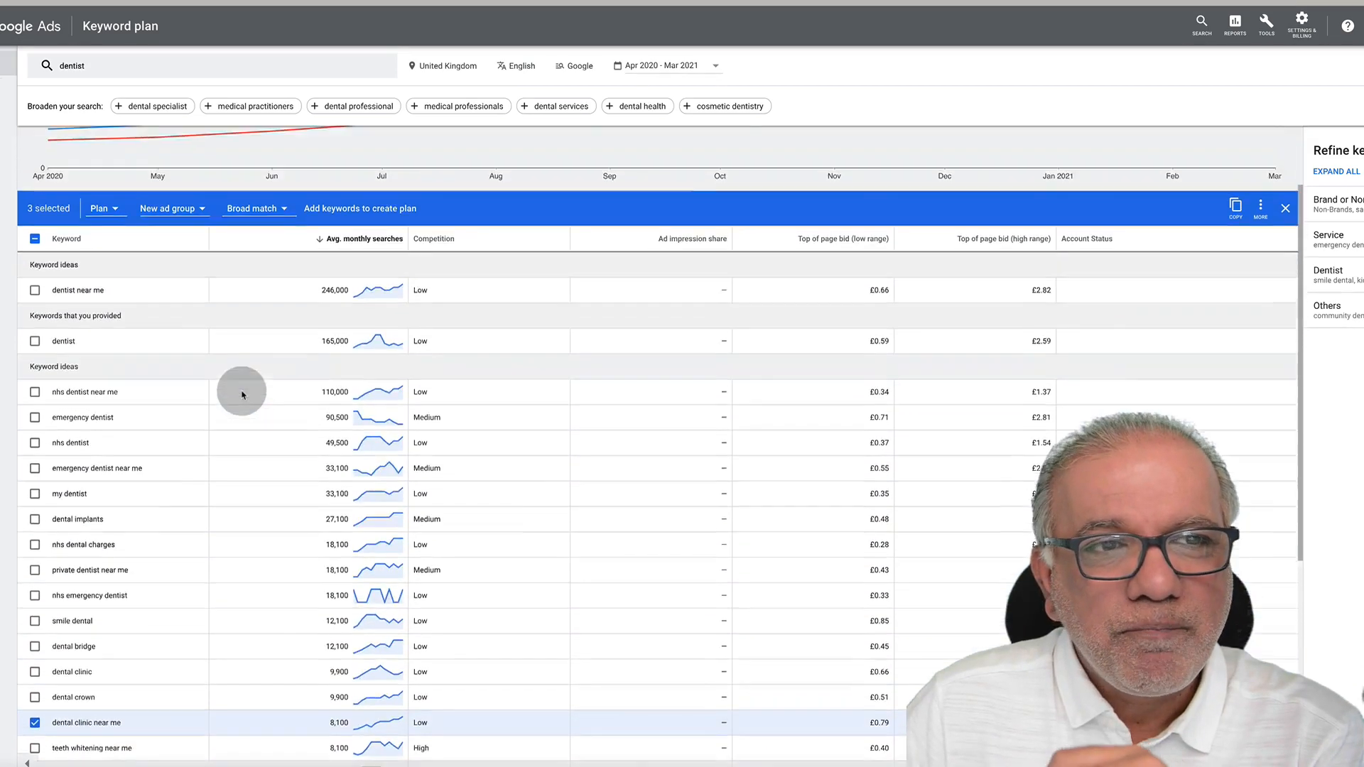
{"action": "scroll", "coordinate": [242, 395], "scroll_direction": "up", "scroll_amount": 1}
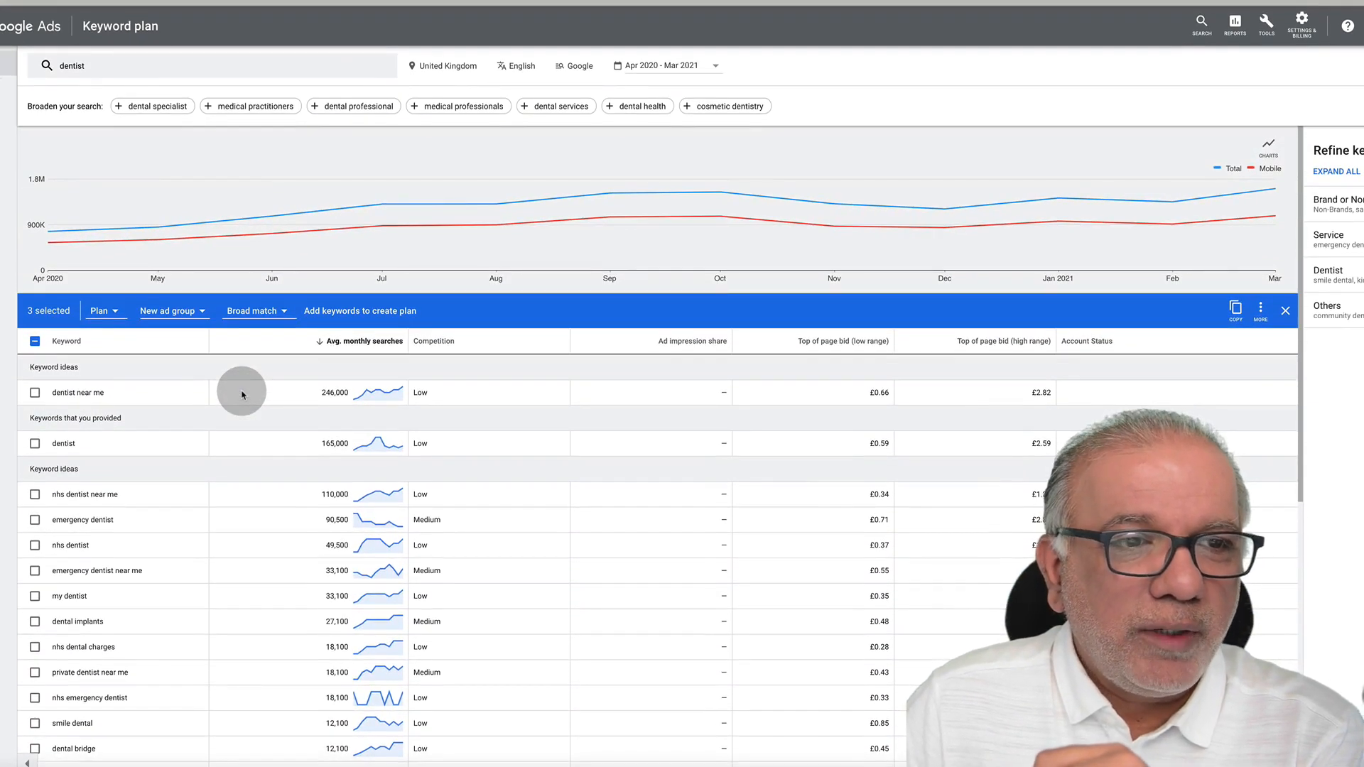
{"action": "left_click", "coordinate": [36, 342]}
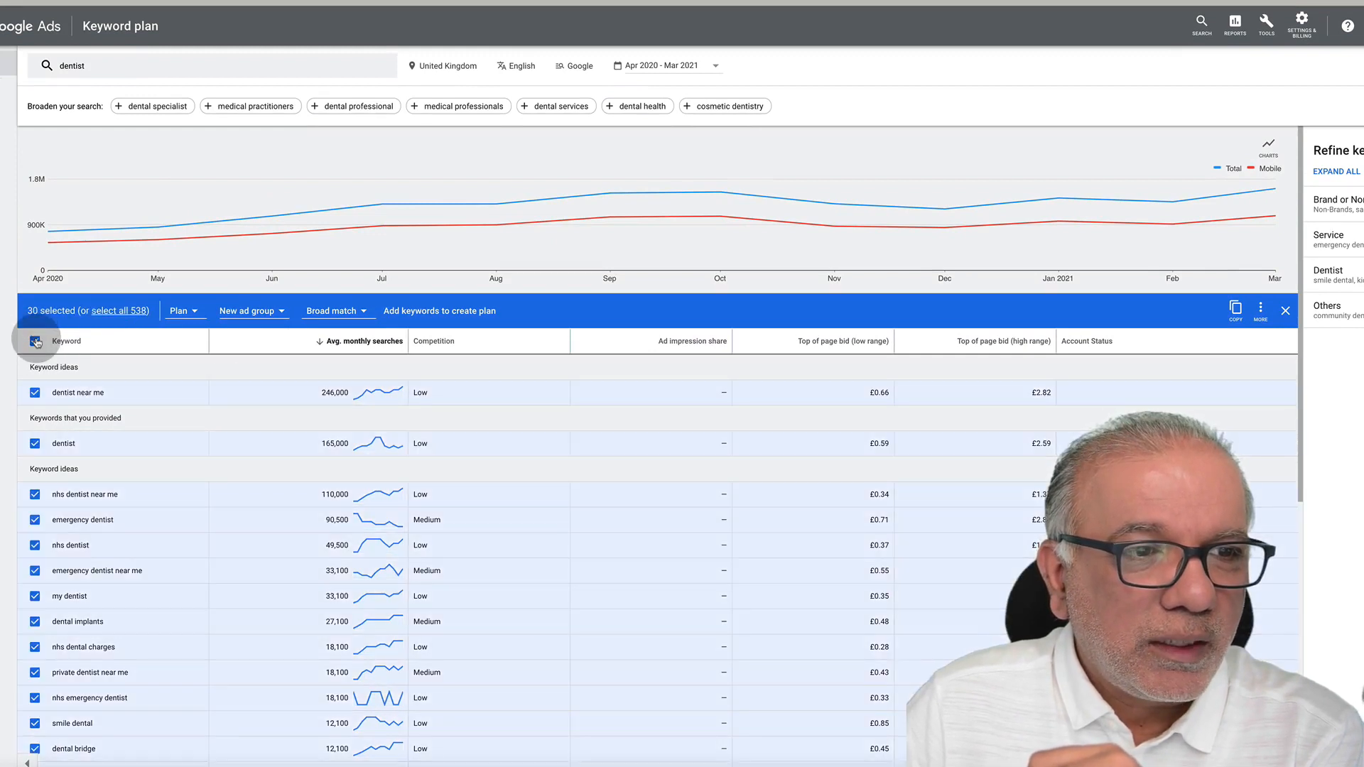
{"action": "left_click", "coordinate": [35, 342]}
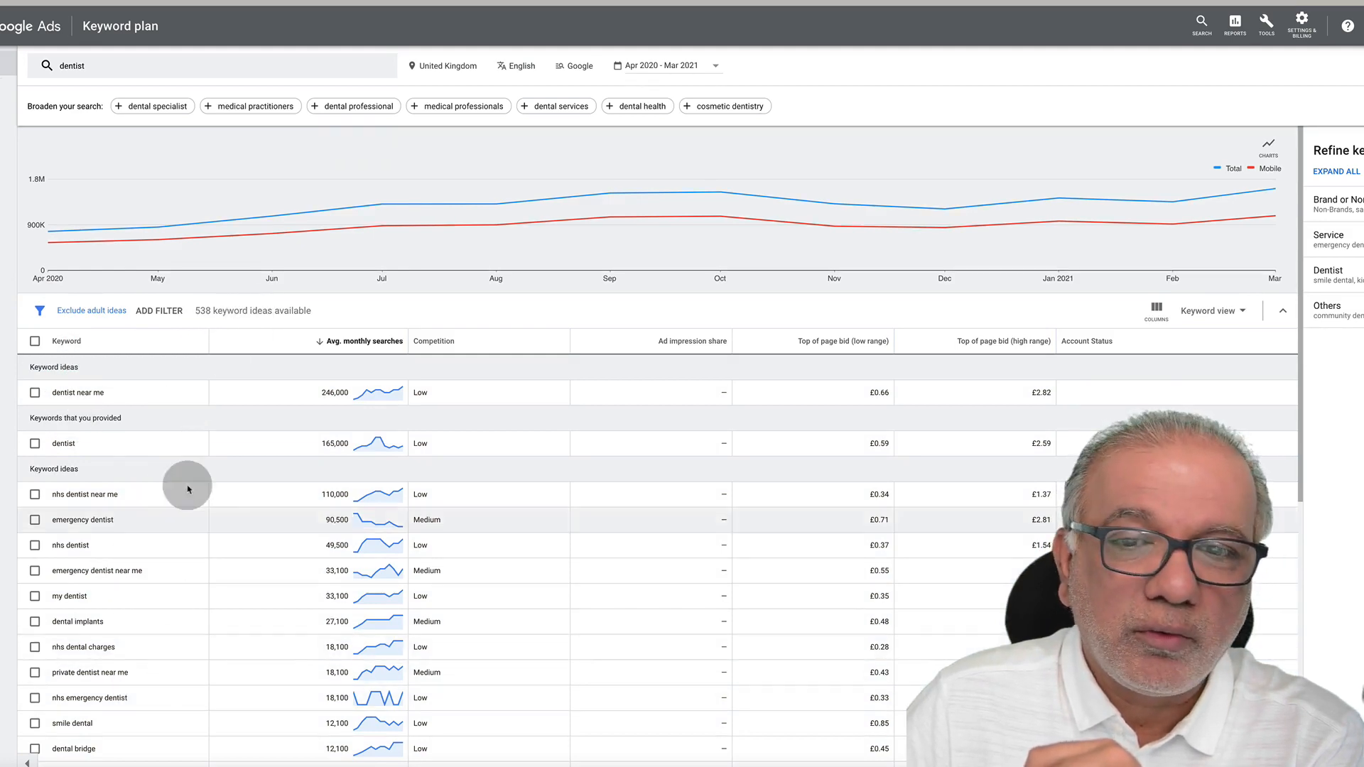
Review the keyword refinements by expanding the Brand or Non-Brand, Service, Dentist and Others groups, and close the refinements
{"action": "scroll", "coordinate": [165, 642], "scroll_direction": "down", "scroll_amount": 7}
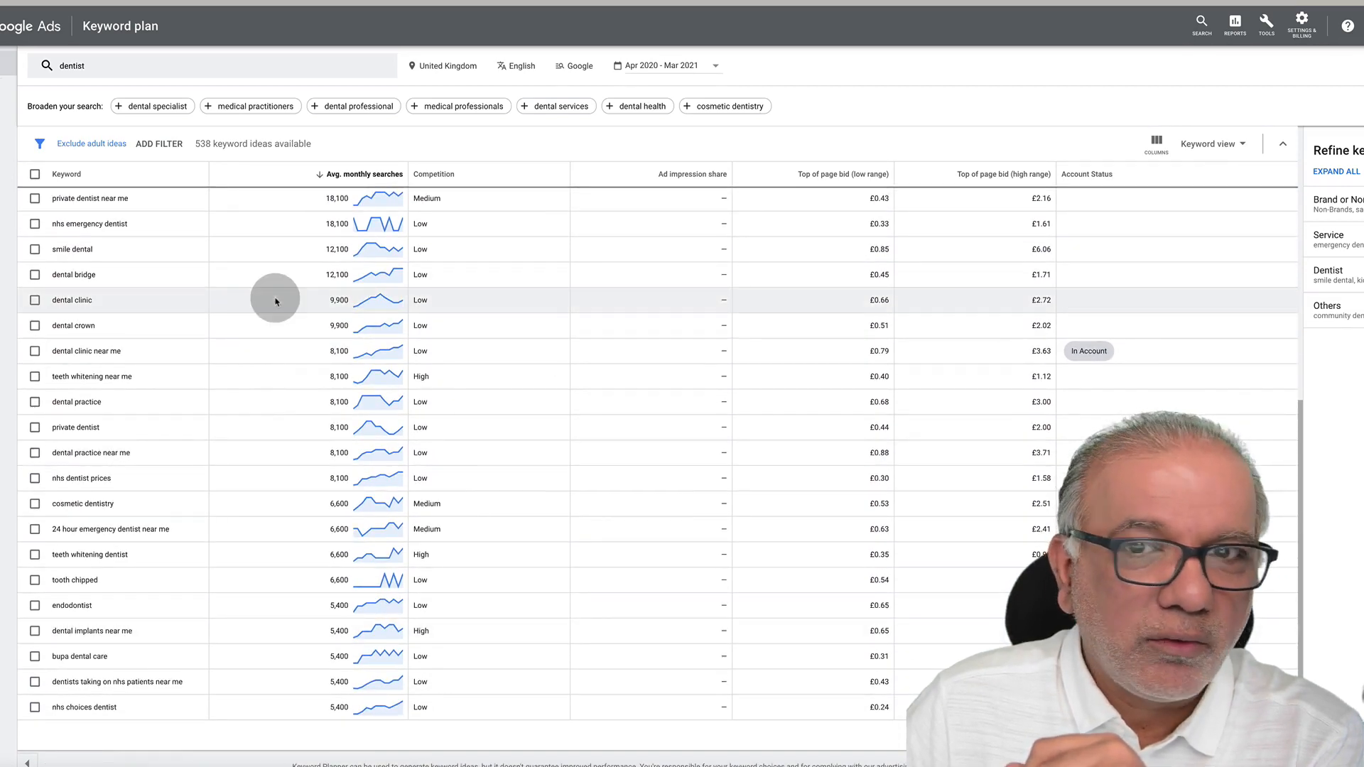
{"action": "scroll", "coordinate": [276, 301], "scroll_direction": "up", "scroll_amount": 10}
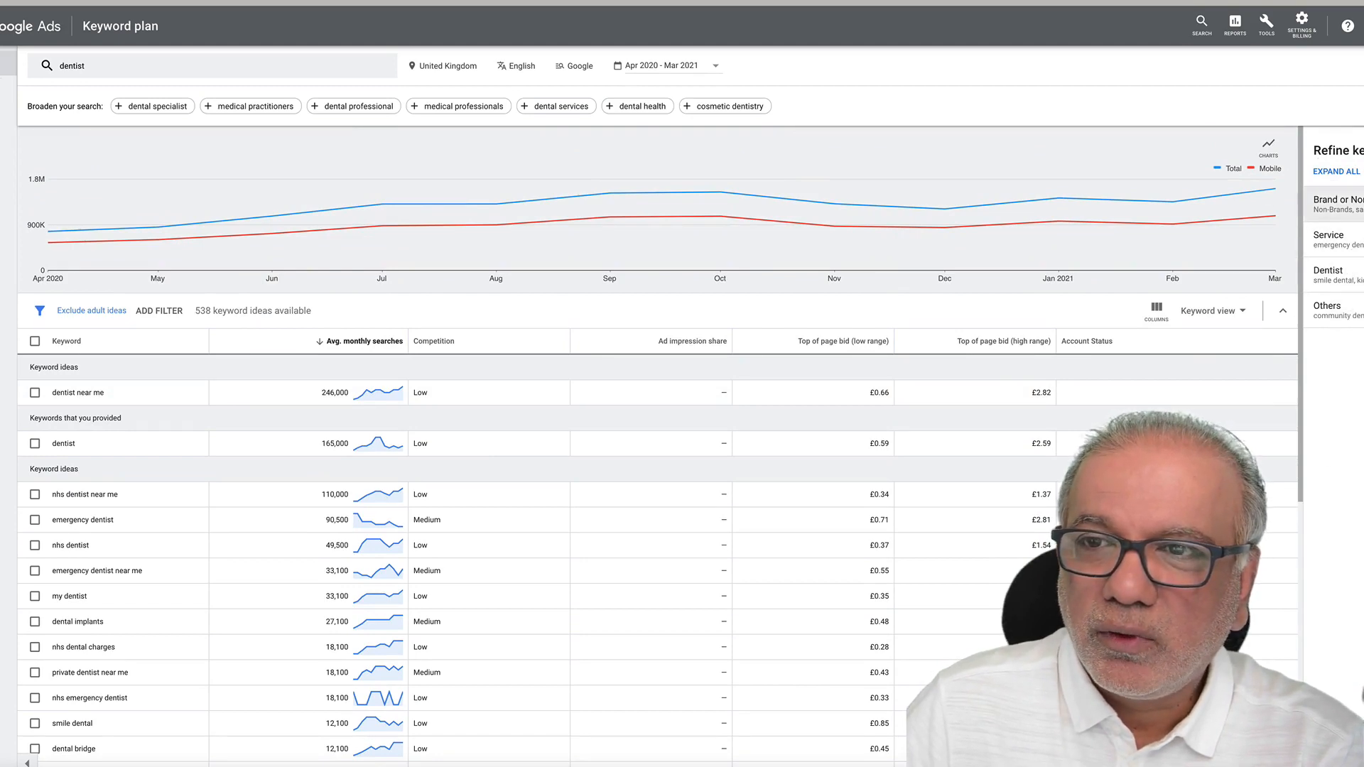
{"action": "left_click", "coordinate": [1349, 205]}
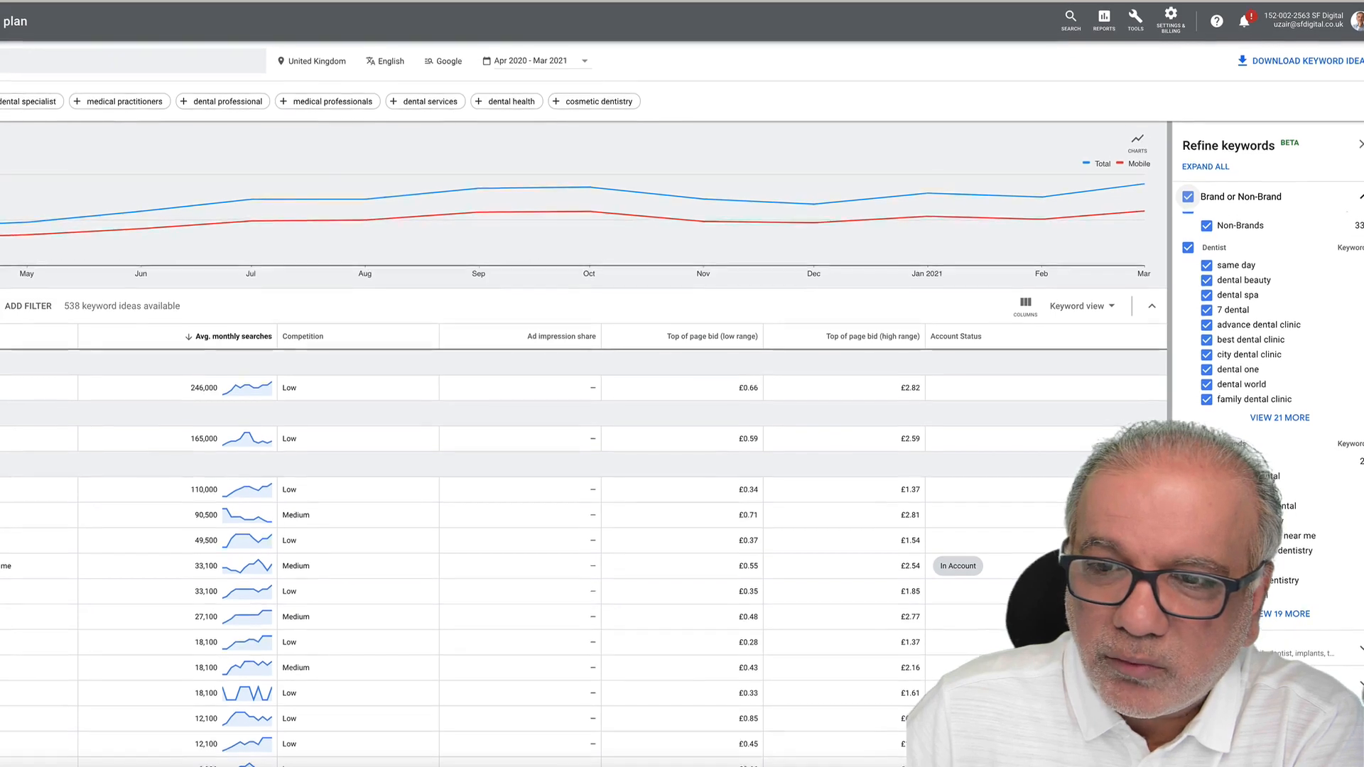
{"action": "left_click", "coordinate": [1208, 648]}
{"action": "scroll", "coordinate": [1208, 649], "scroll_direction": "down", "scroll_amount": 3}
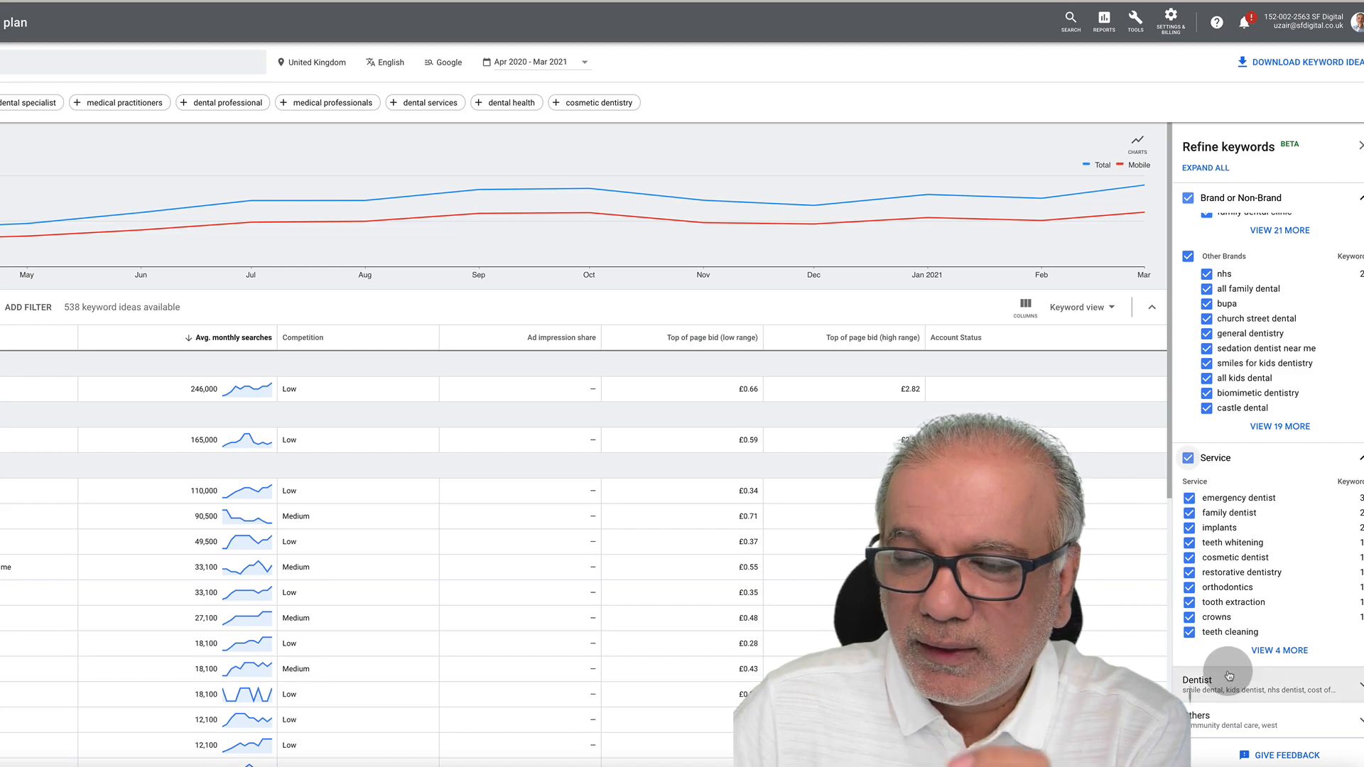
{"action": "left_click", "coordinate": [1272, 650]}
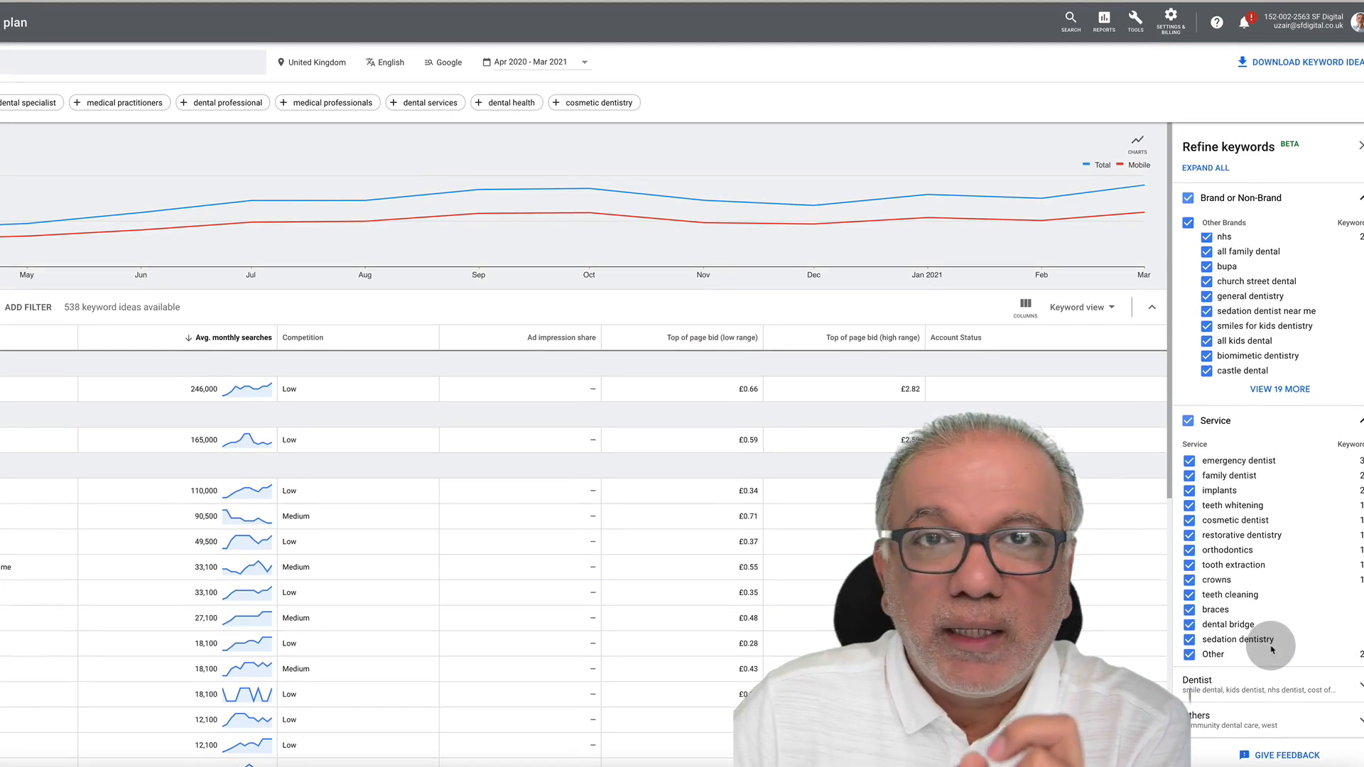
{"action": "left_click", "coordinate": [1272, 688]}
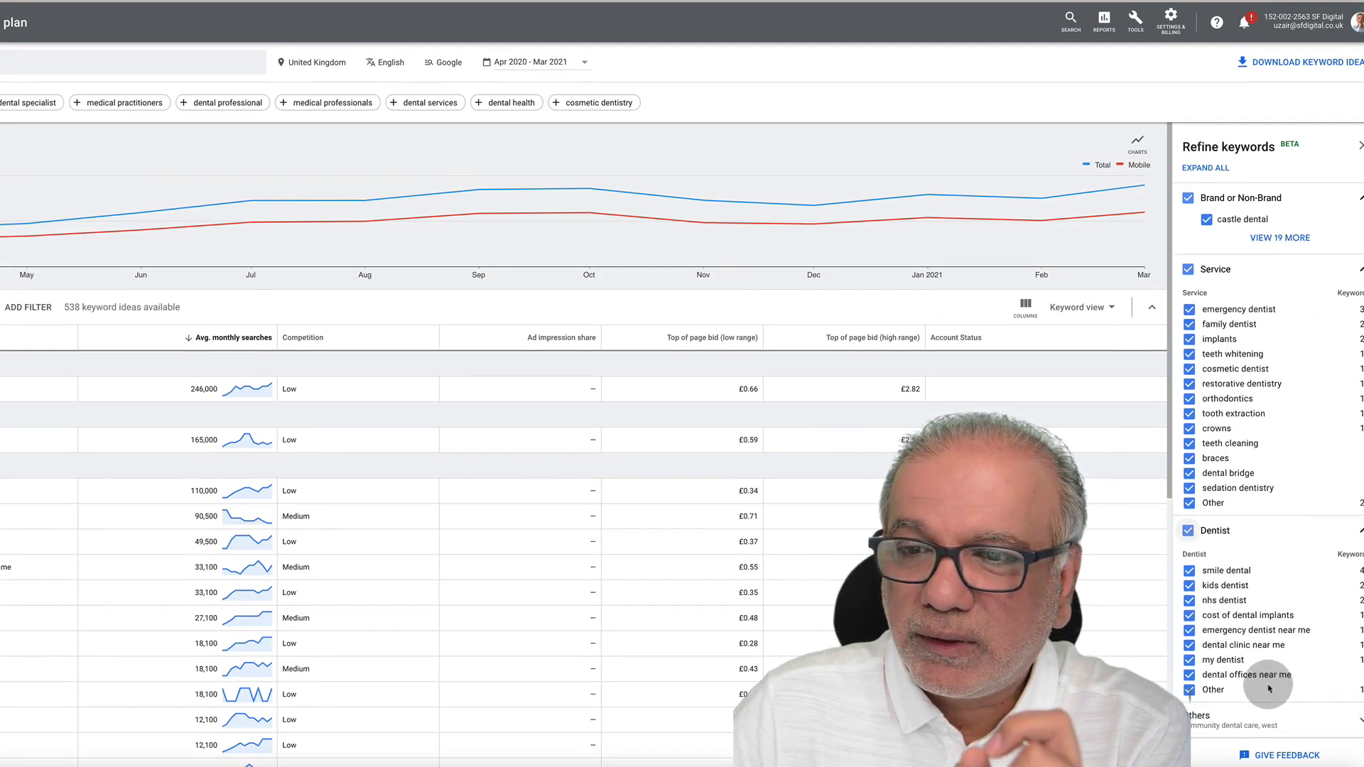
{"action": "left_click", "coordinate": [1252, 720]}
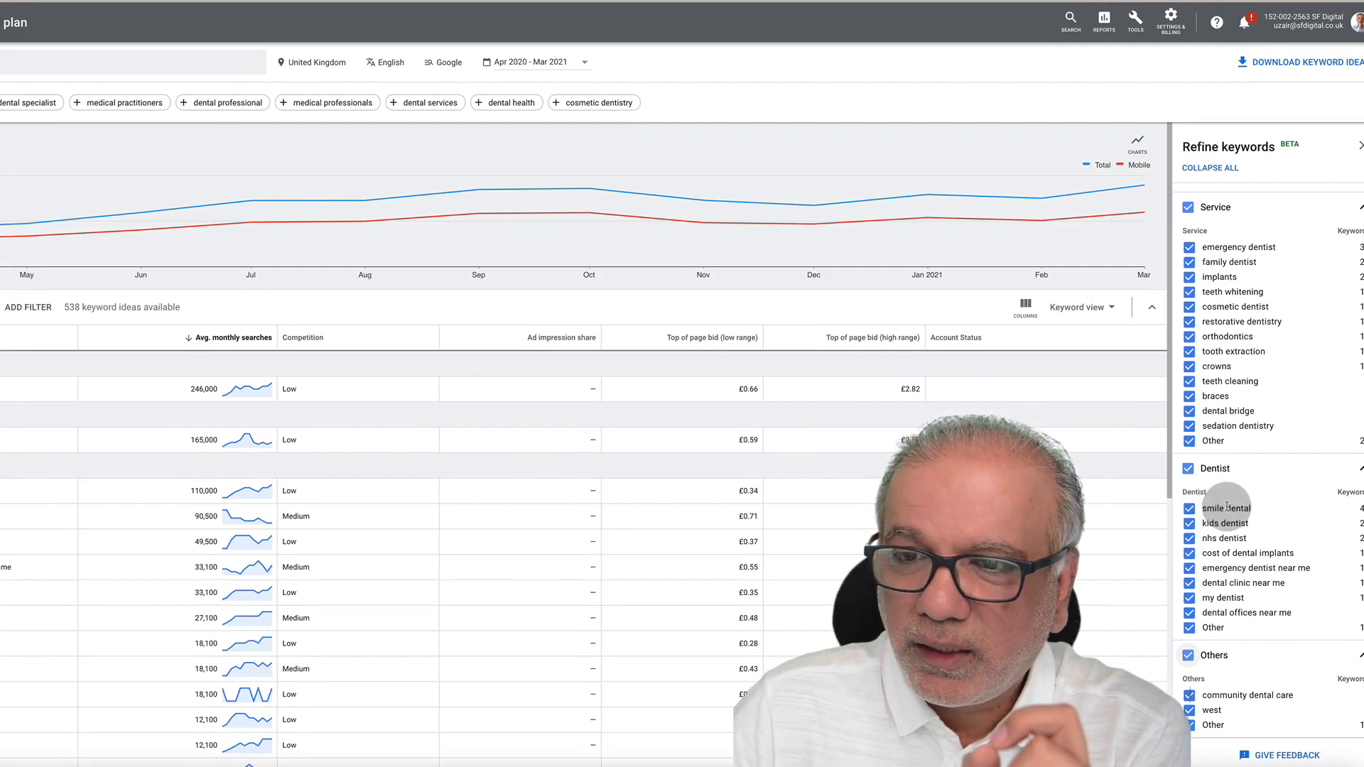
{"action": "scroll", "coordinate": [1216, 497], "scroll_direction": "up", "scroll_amount": 6}
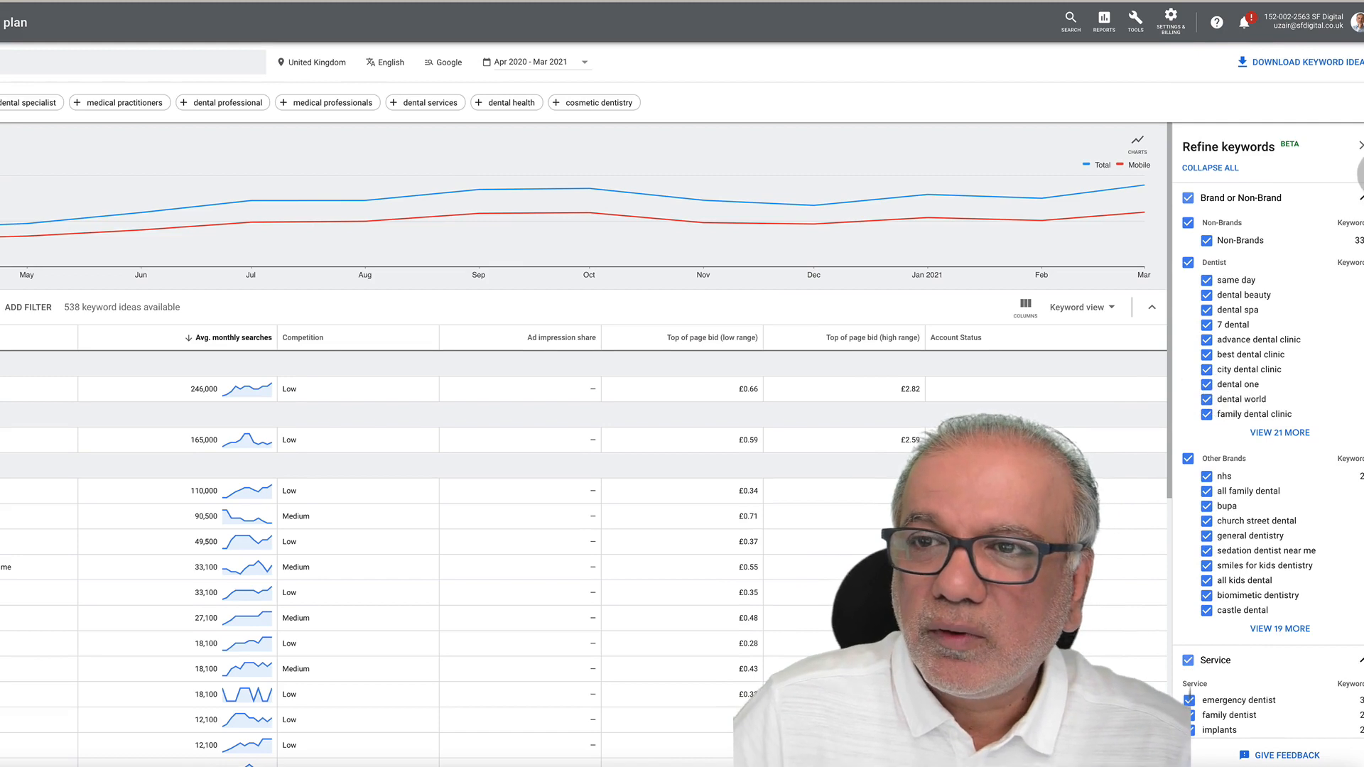
{"action": "left_click", "coordinate": [1360, 147]}
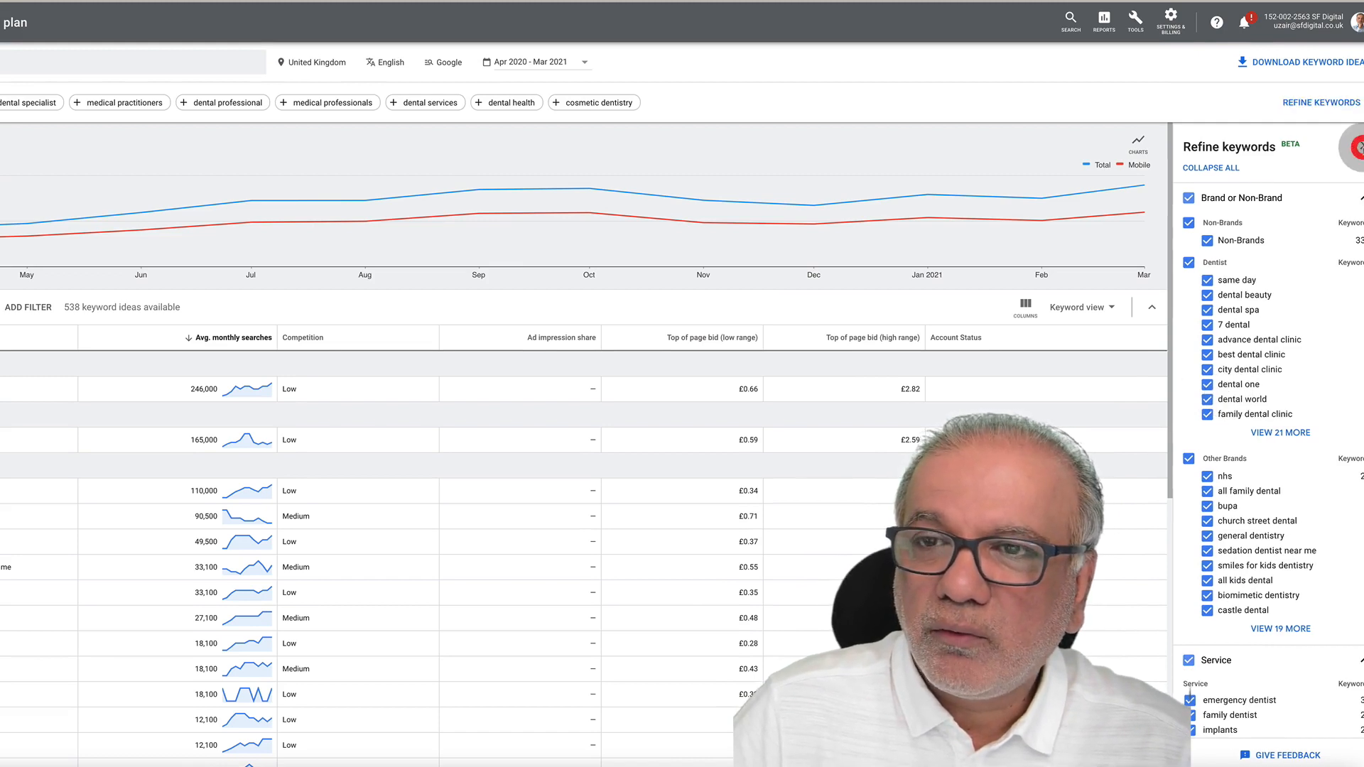
Download the keyword ideas as a .csv file
{"action": "left_click", "coordinate": [1288, 66]}
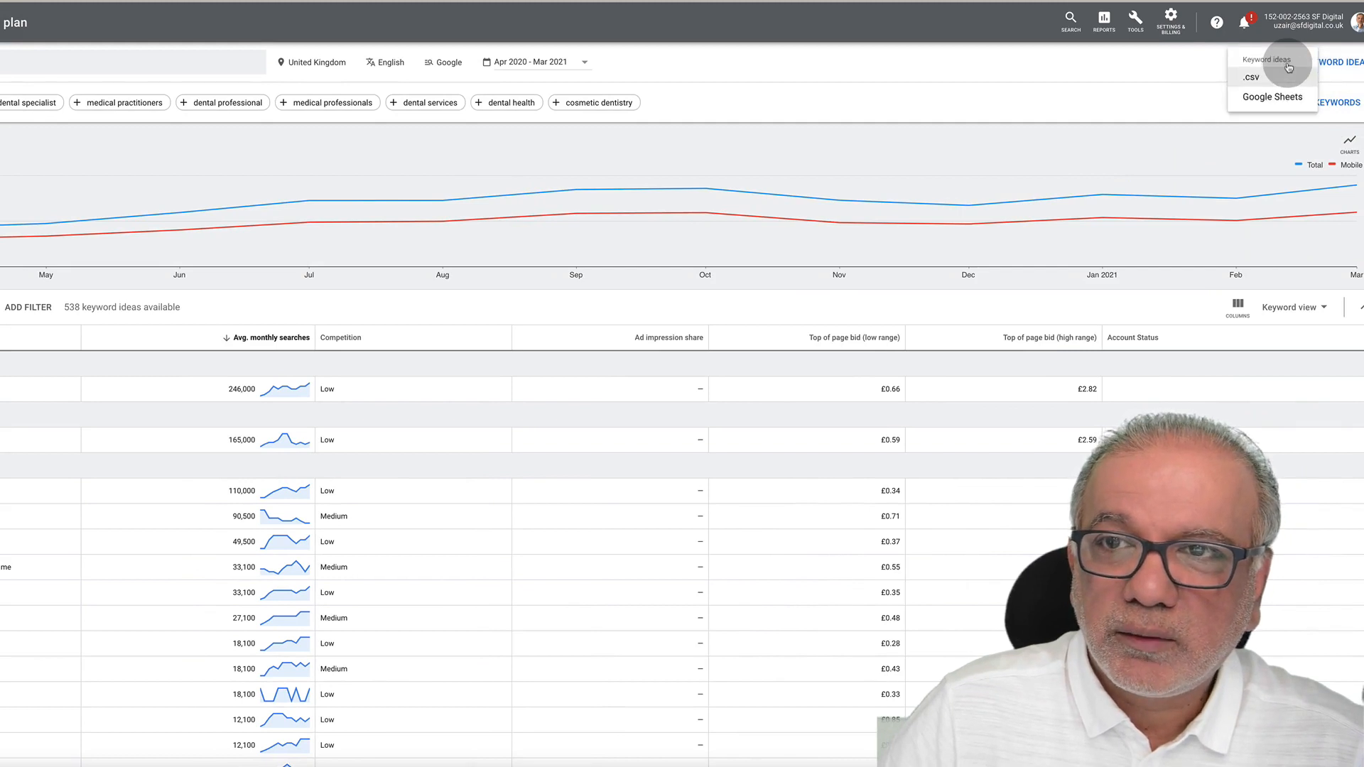
{"action": "left_click", "coordinate": [1255, 80]}
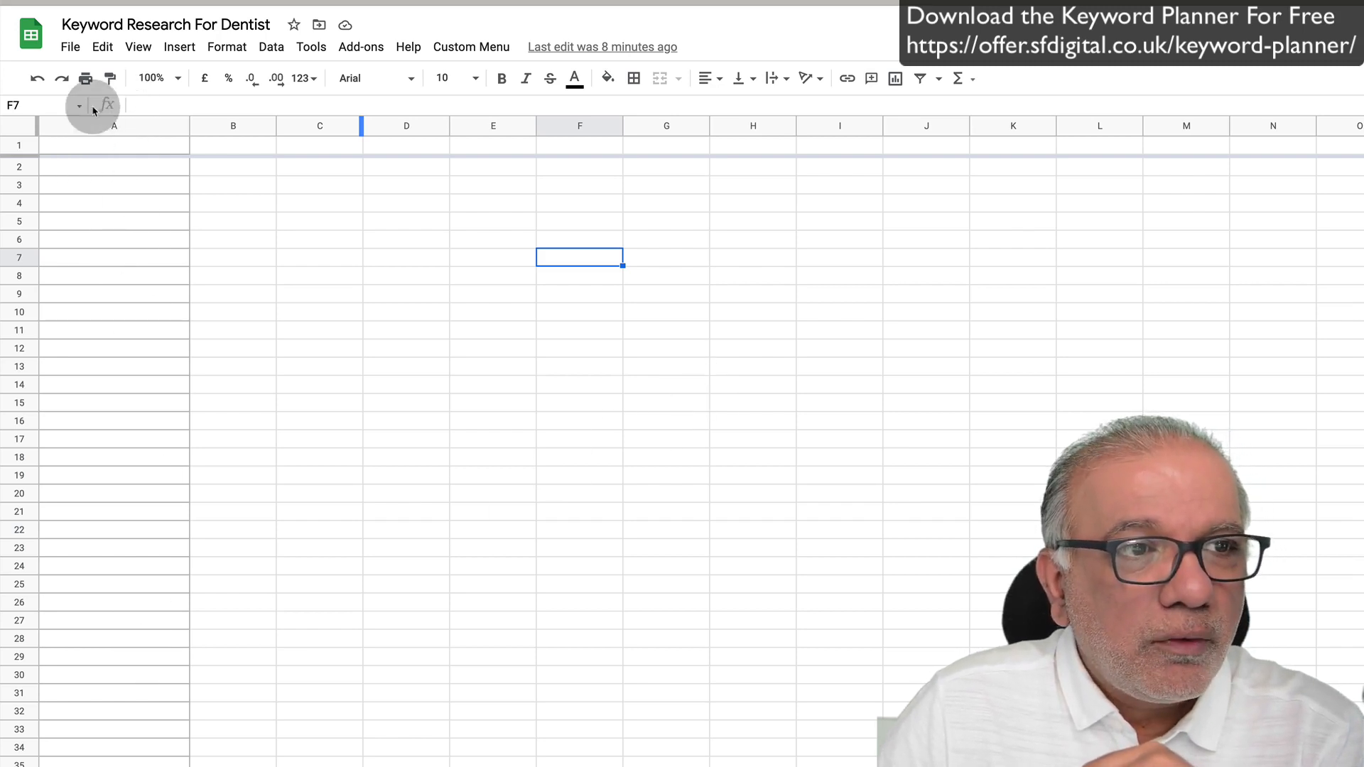
Upload the file "Keyword Stats 2021-04-18 at 15_28_22.csv" from the Downloads folder for import into the spreadsheet
{"action": "left_click", "coordinate": [71, 46]}
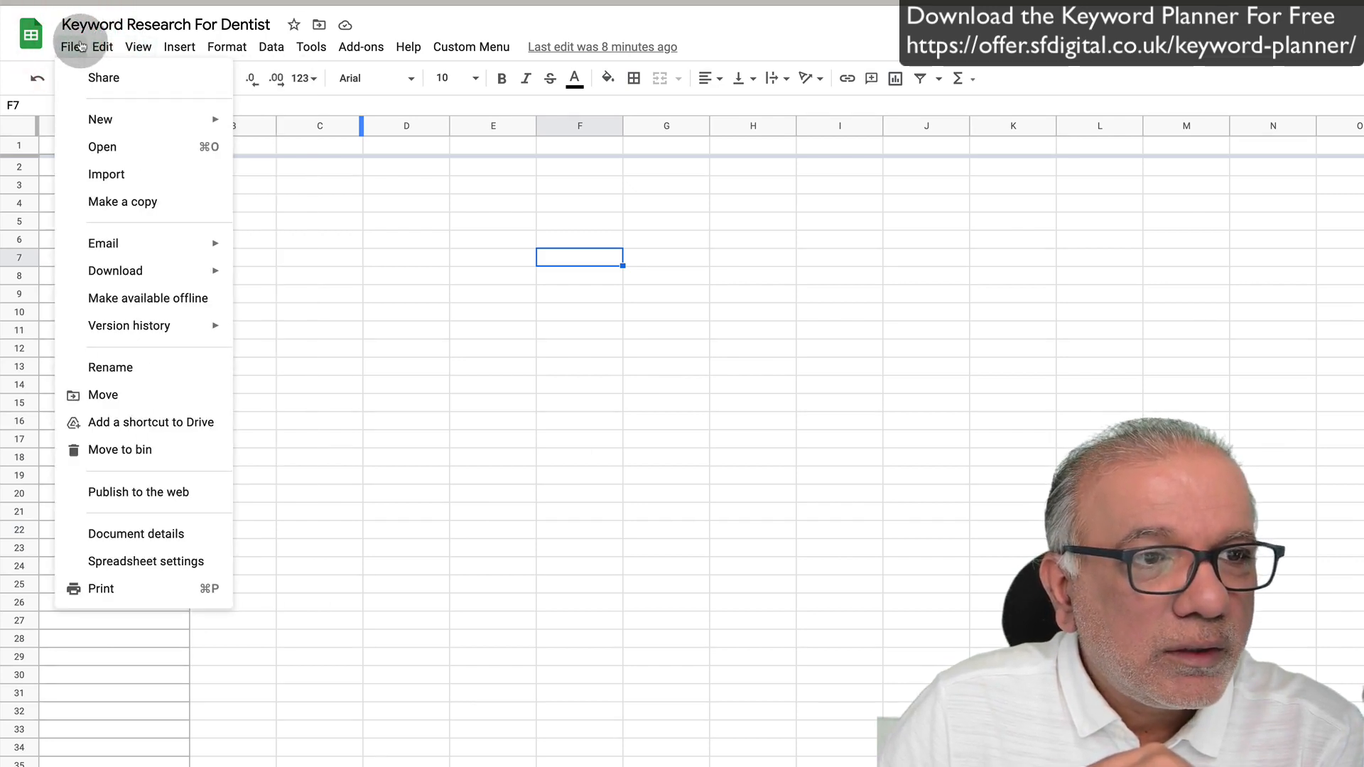
{"action": "left_click", "coordinate": [104, 172]}
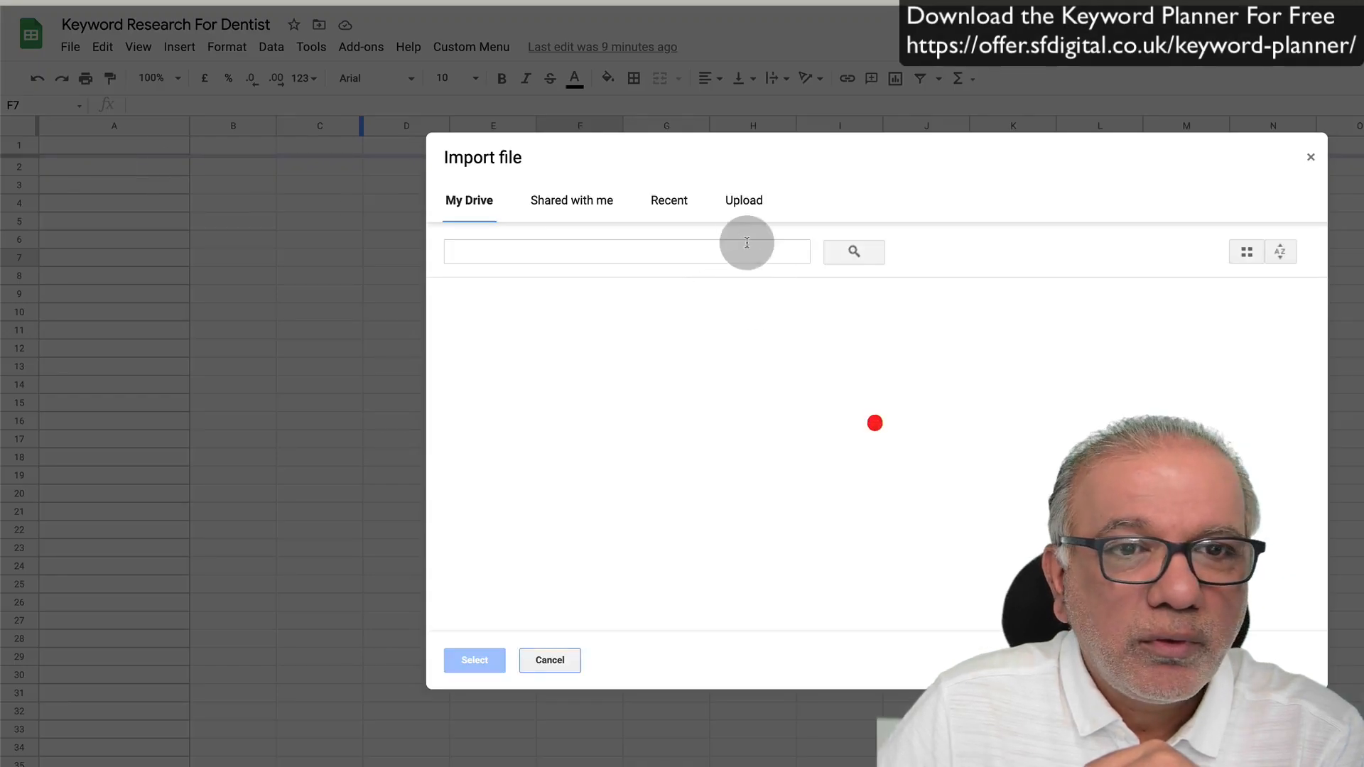
{"action": "left_click", "coordinate": [746, 203]}
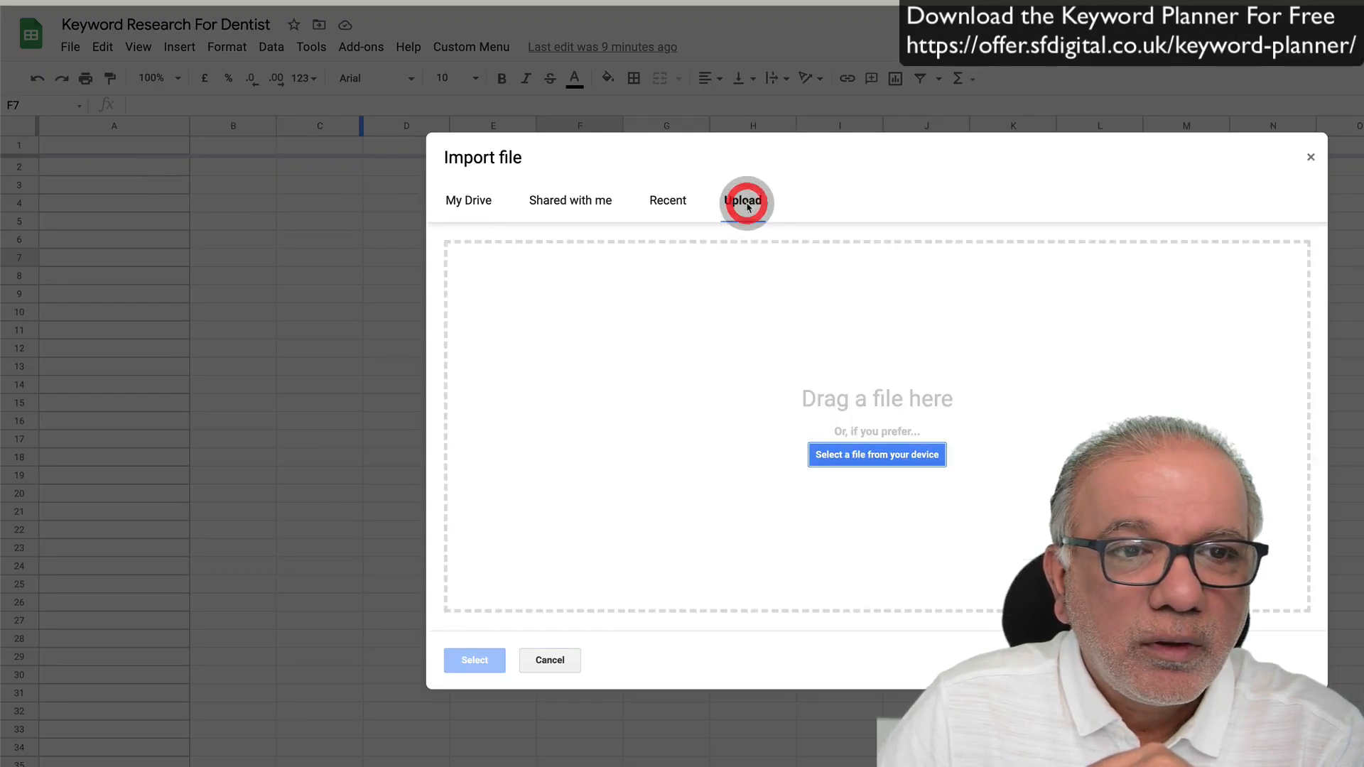
{"action": "left_click", "coordinate": [853, 452]}
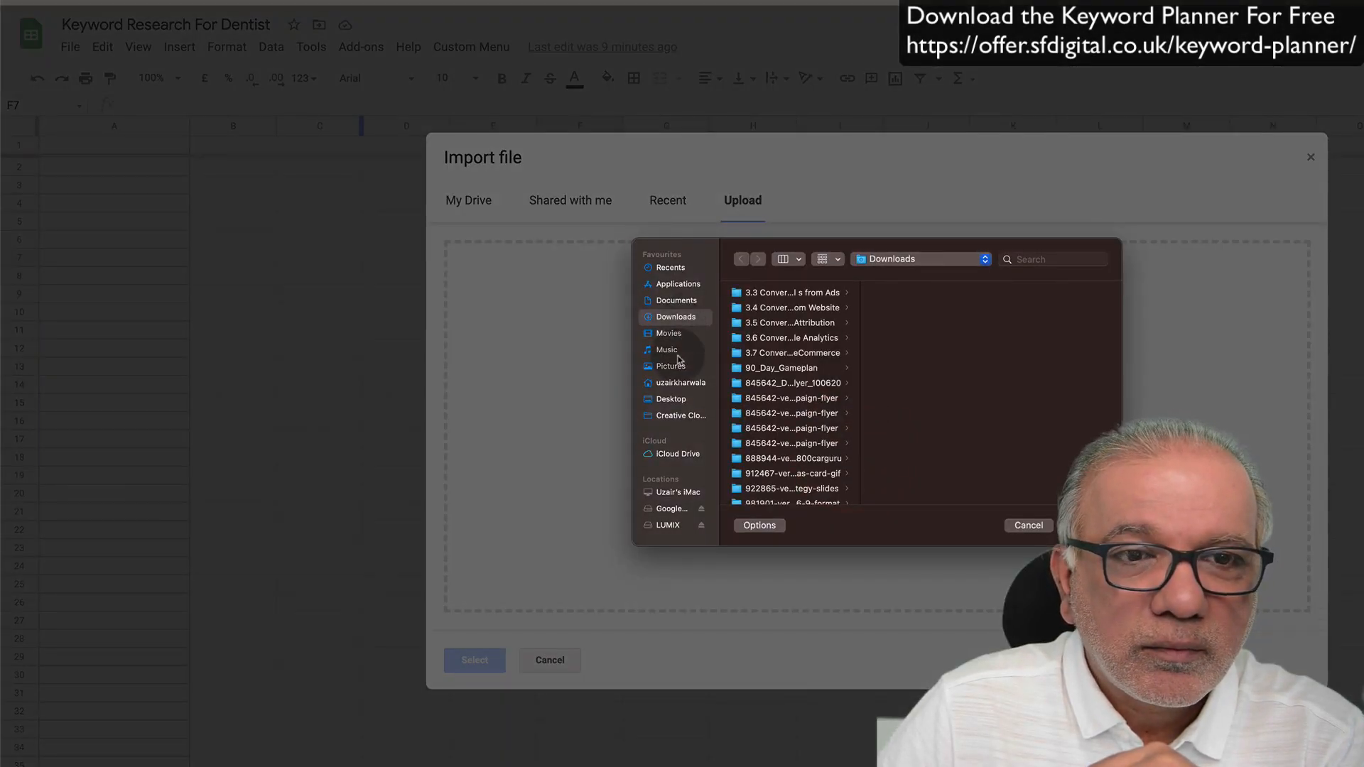
{"action": "scroll", "coordinate": [762, 326], "scroll_direction": "down", "scroll_amount": 10}
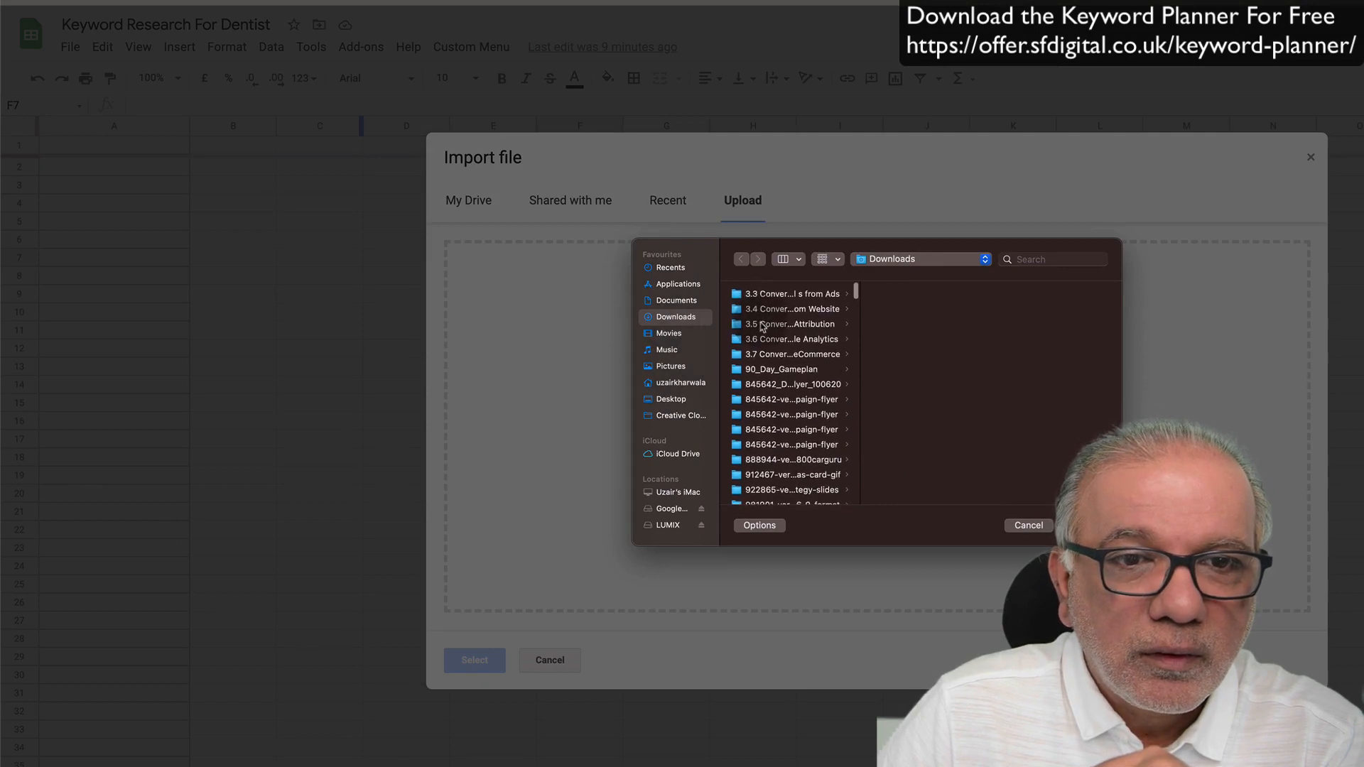
{"action": "left_click", "coordinate": [837, 262]}
{"action": "left_click", "coordinate": [842, 391]}
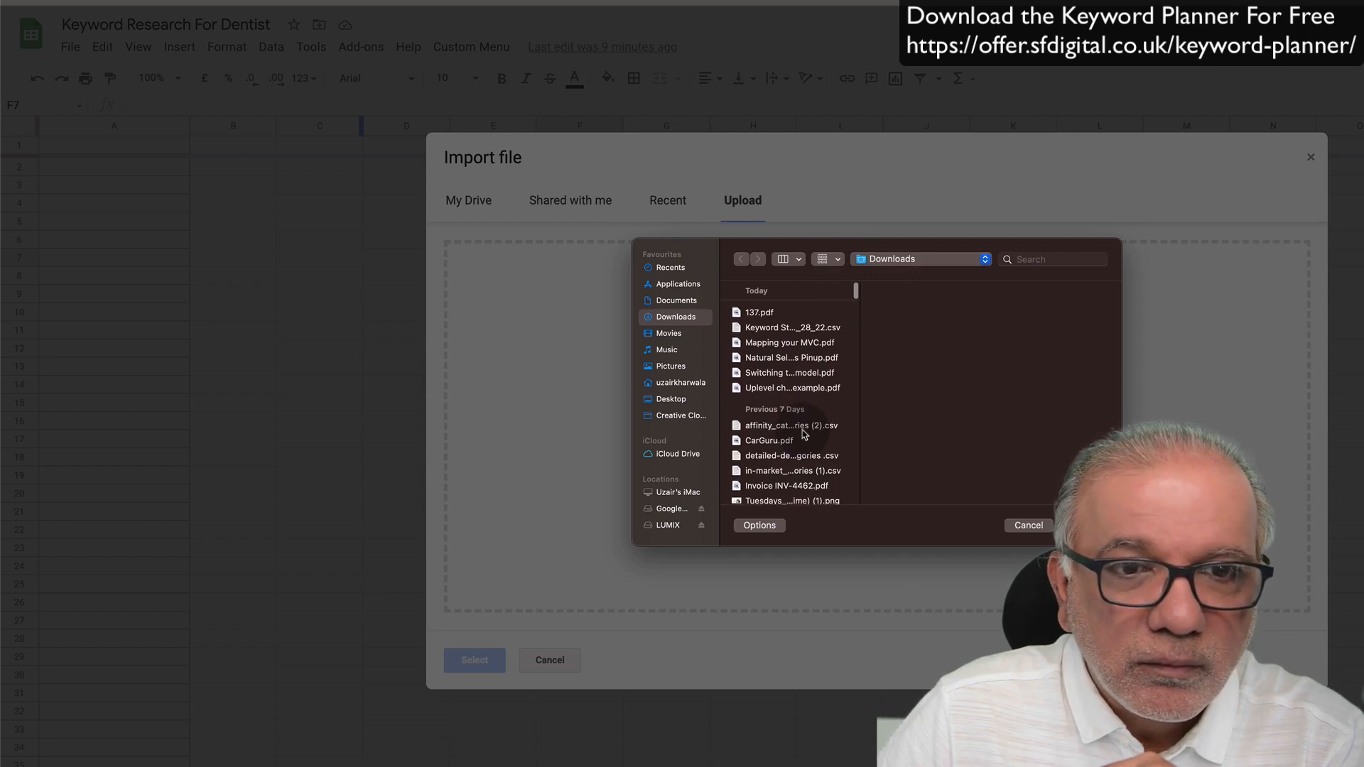
{"action": "left_click", "coordinate": [785, 328]}
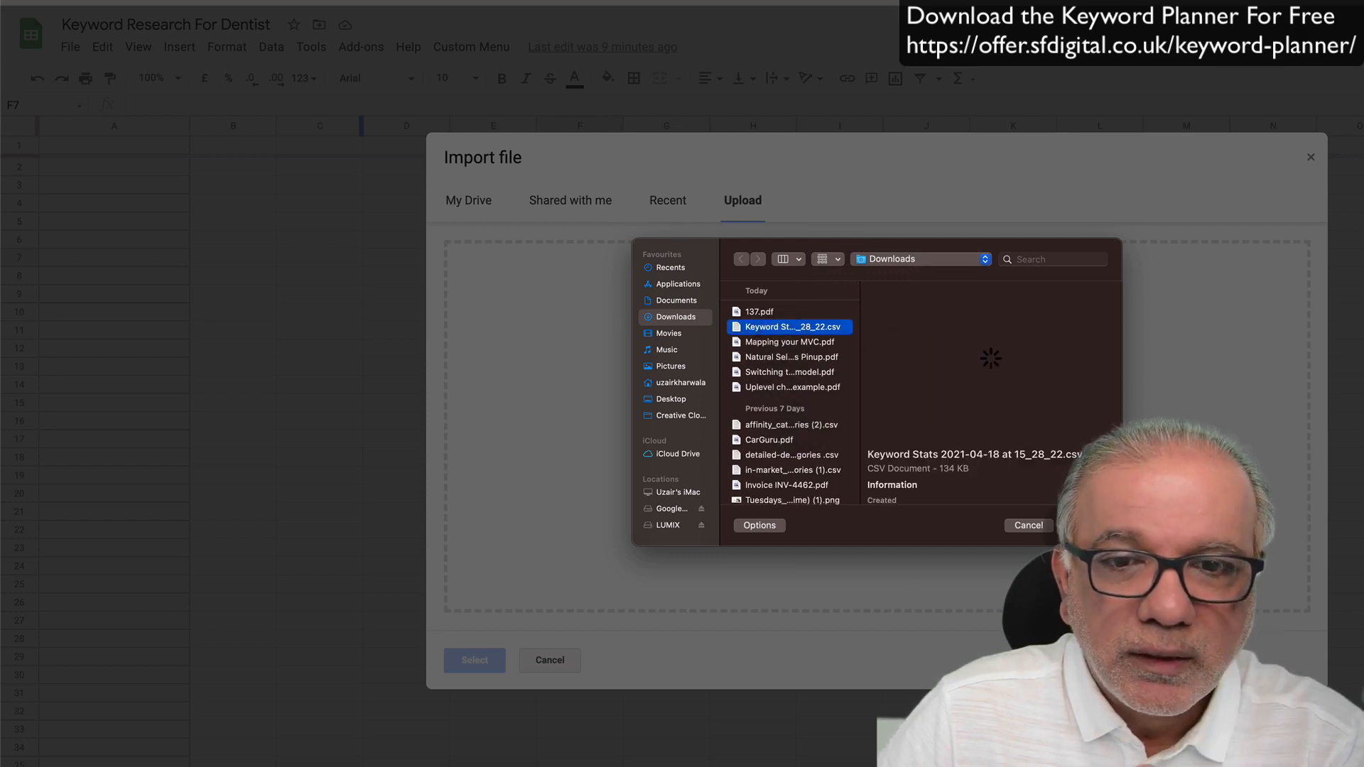
{"action": "key", "text": "Return"}
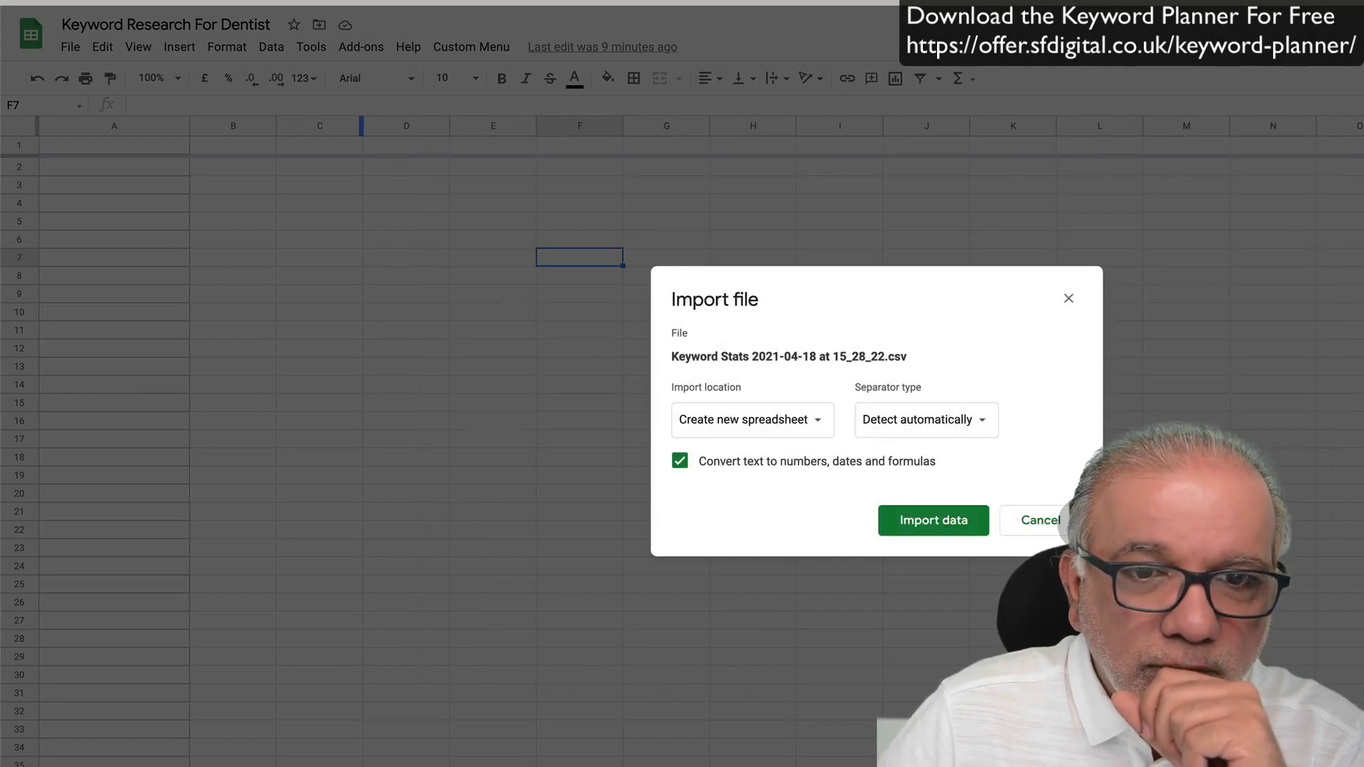
Import the CSV data with the import location set to "Replace current sheet"
{"action": "left_click", "coordinate": [806, 425]}
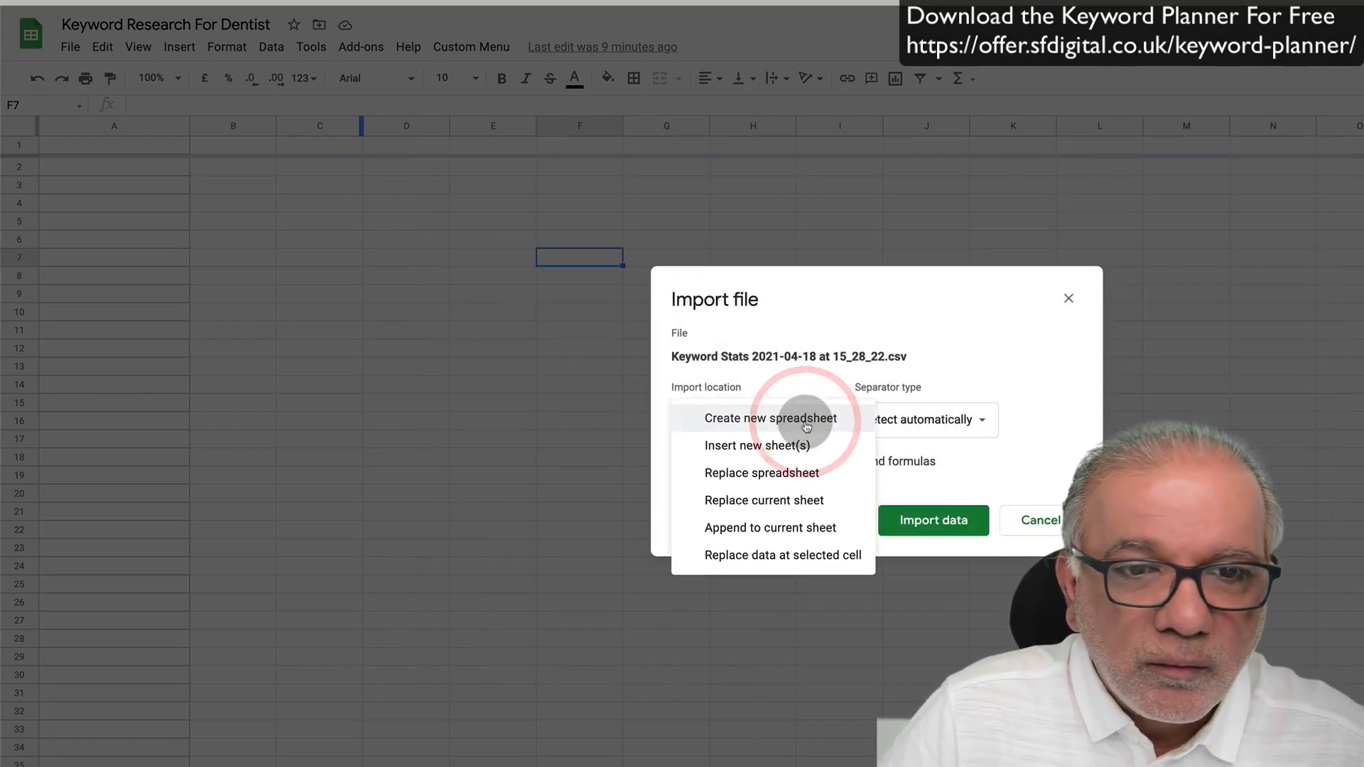
{"action": "left_click", "coordinate": [787, 503]}
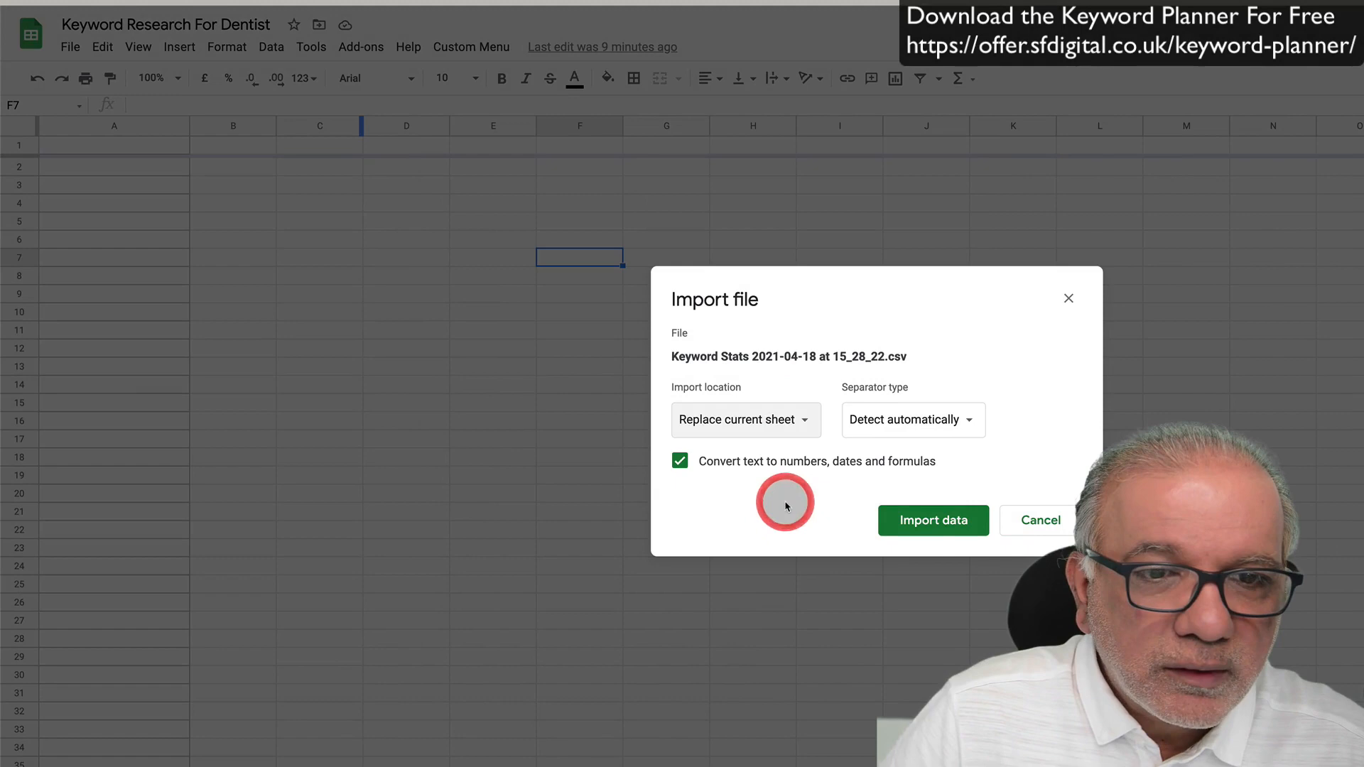
{"action": "left_click", "coordinate": [924, 527]}
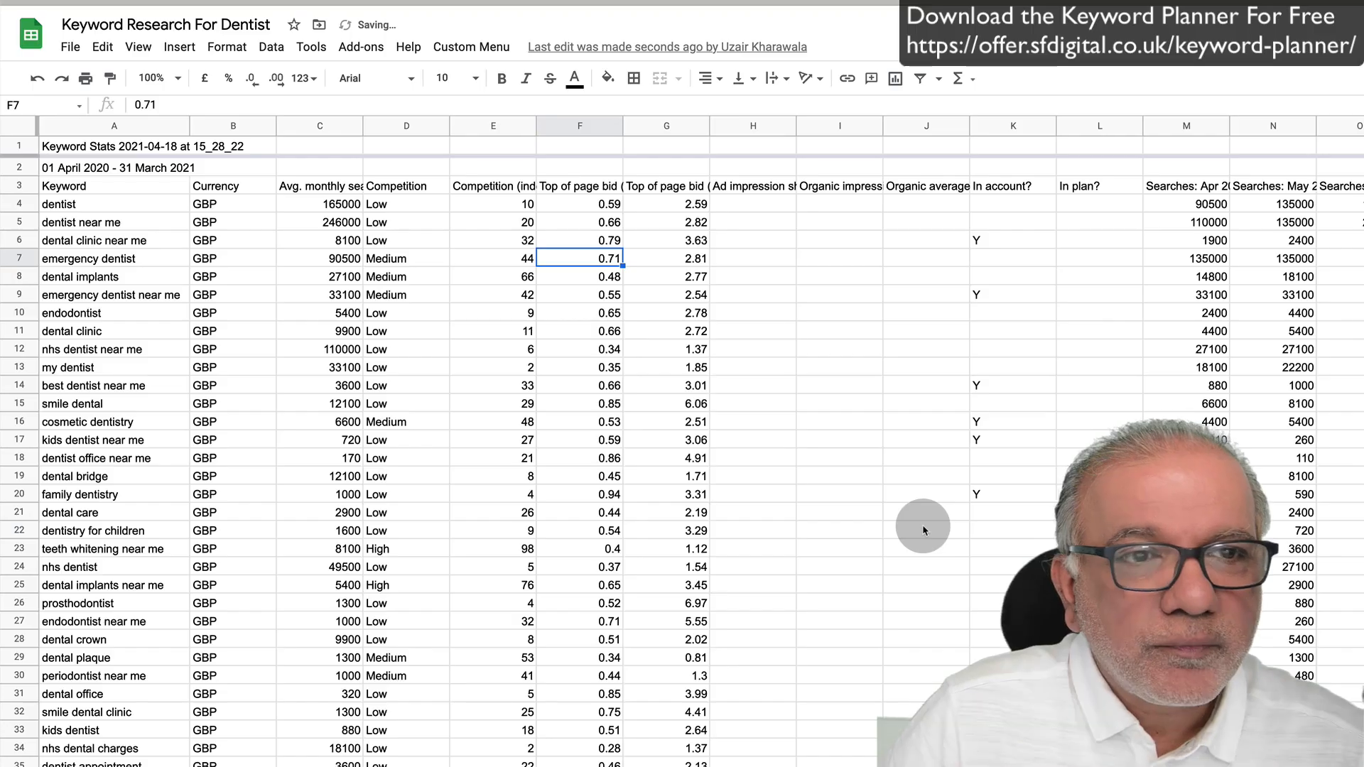
Delete rows 1 and 2, which hold the report title and date range above the column headings
{"action": "left_click", "coordinate": [19, 146]}
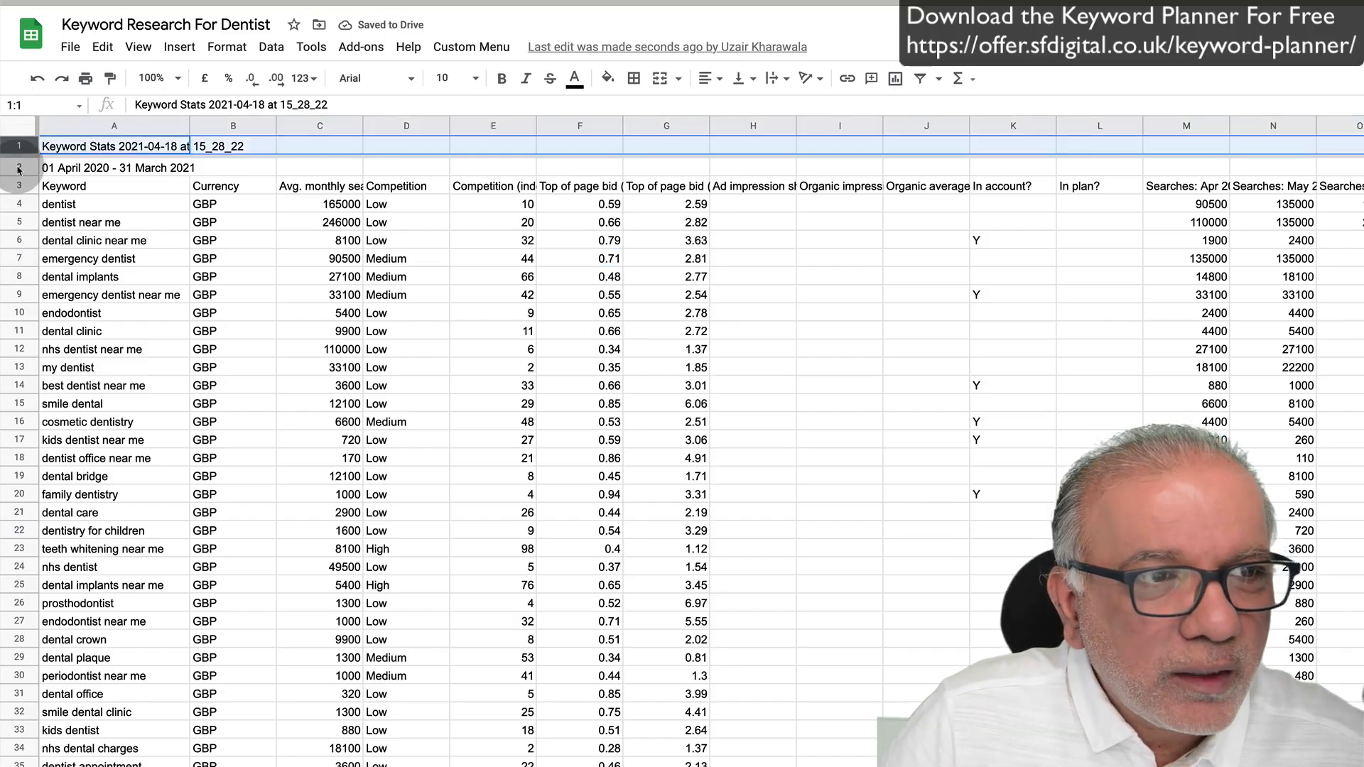
{"action": "left_click", "coordinate": [20, 171], "text": "shift"}
{"action": "right_click", "coordinate": [19, 171]}
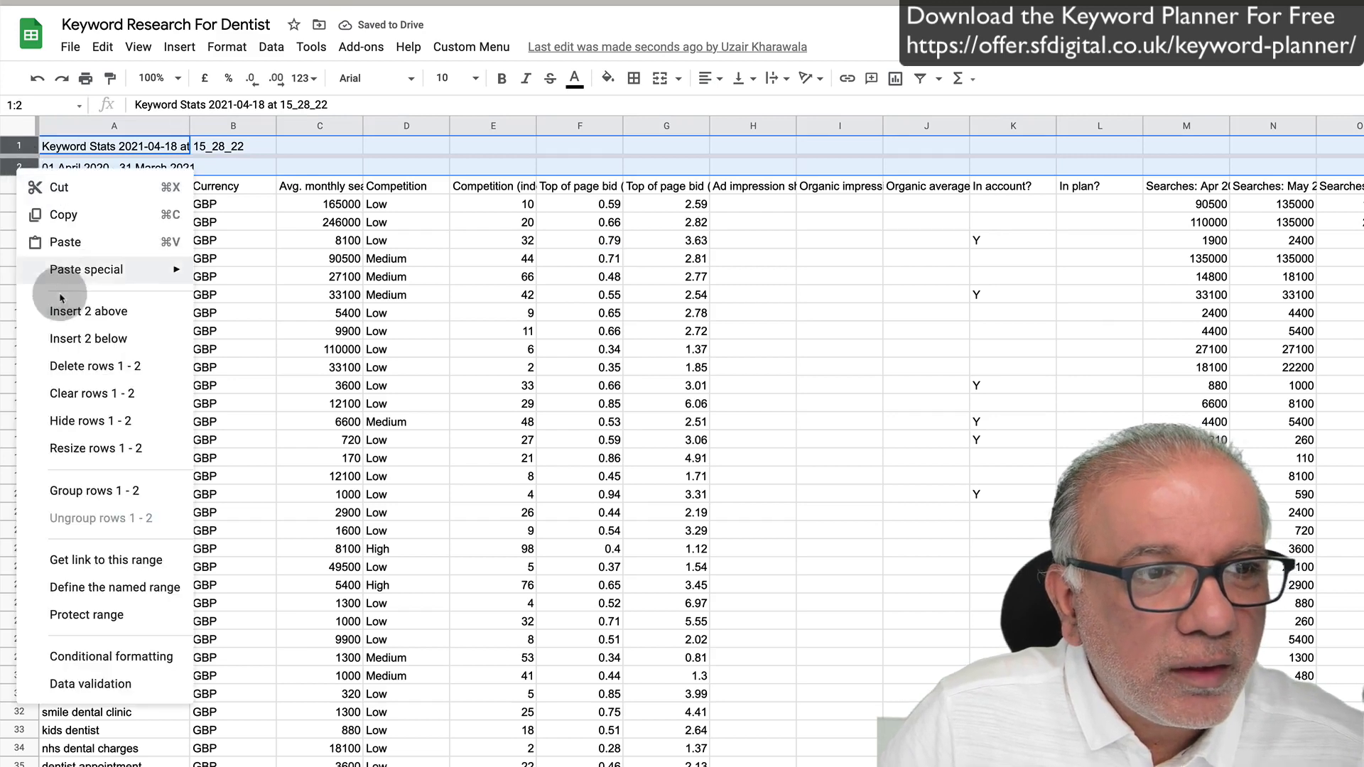
{"action": "left_click", "coordinate": [56, 372]}
Delete the Currency column
{"action": "left_click", "coordinate": [257, 127]}
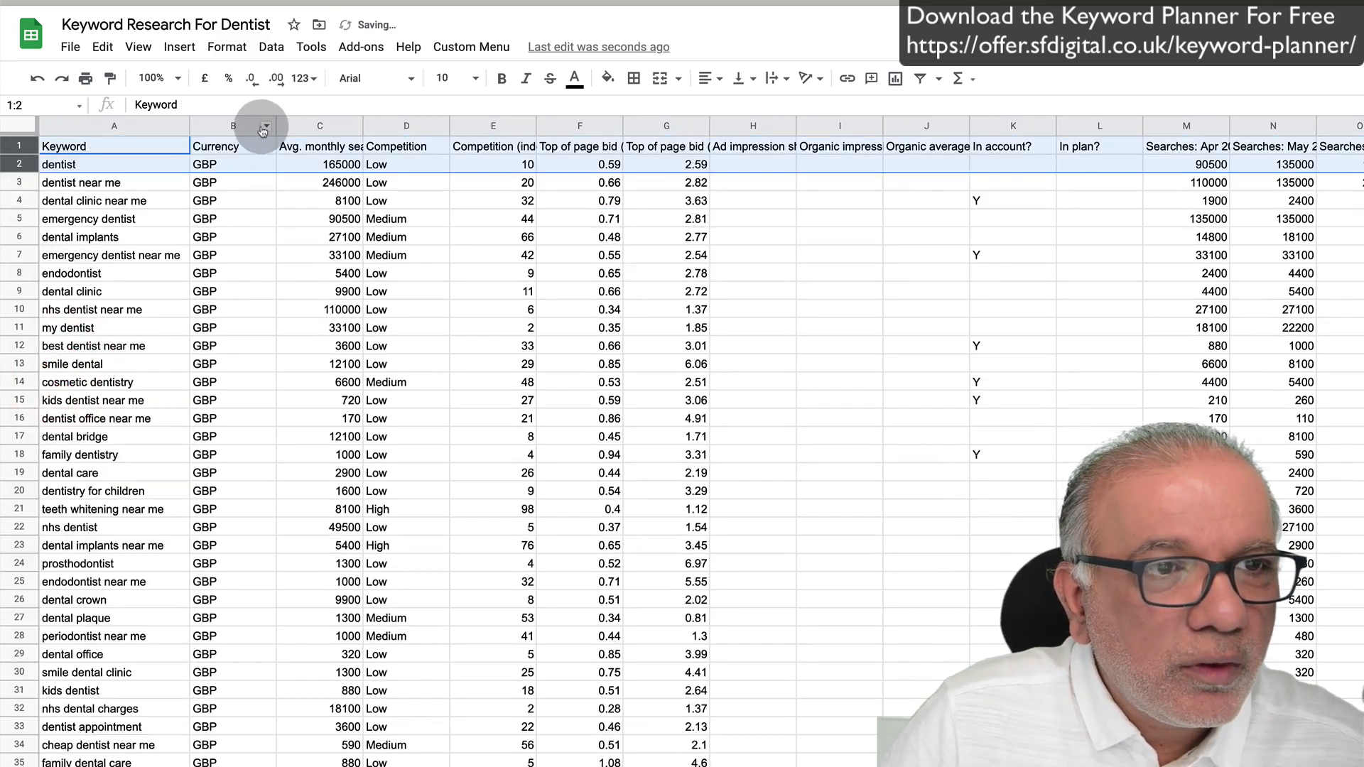
{"action": "left_click", "coordinate": [264, 127]}
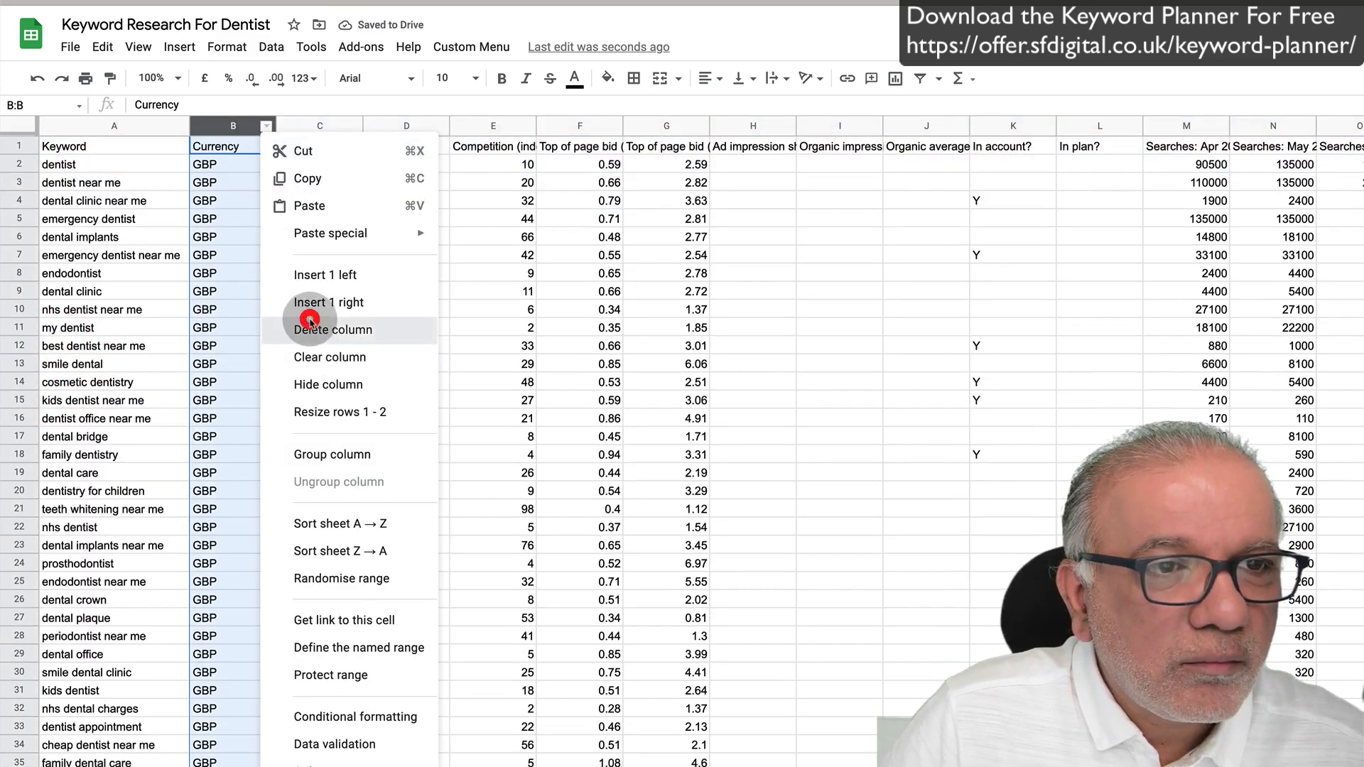
{"action": "left_click", "coordinate": [310, 323]}
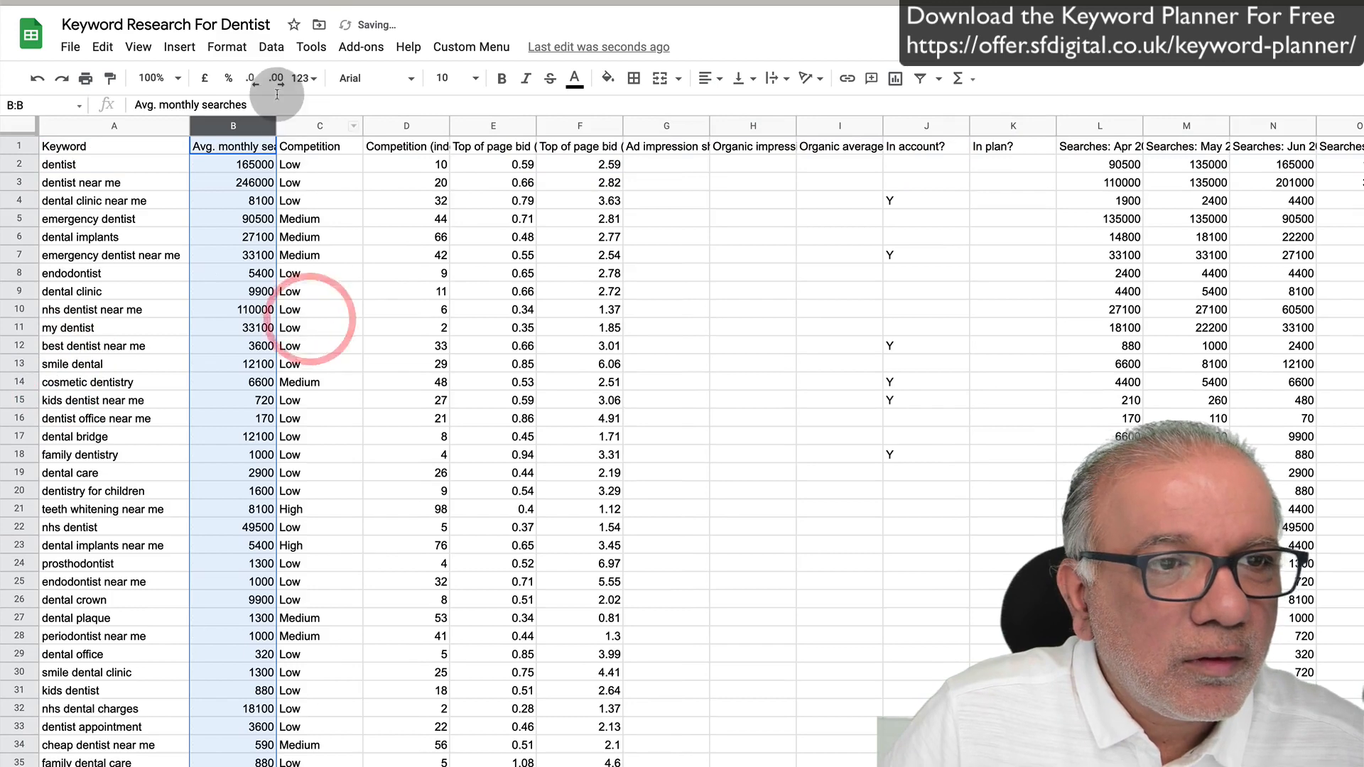
Clear the contents of all columns from Competition onwards, columns C to R
{"action": "left_click", "coordinate": [307, 125]}
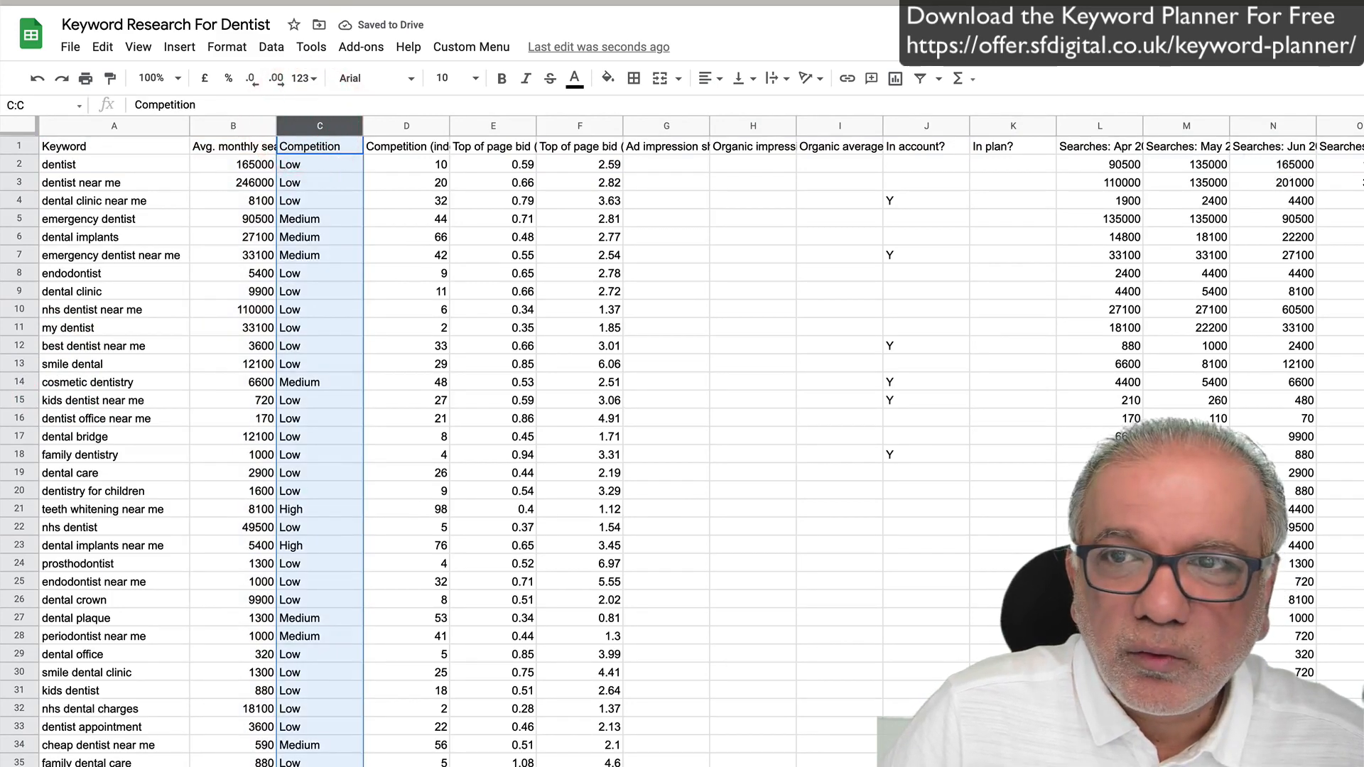
{"action": "left_click", "coordinate": [1363, 126], "text": "shift"}
{"action": "key", "text": "Delete"}
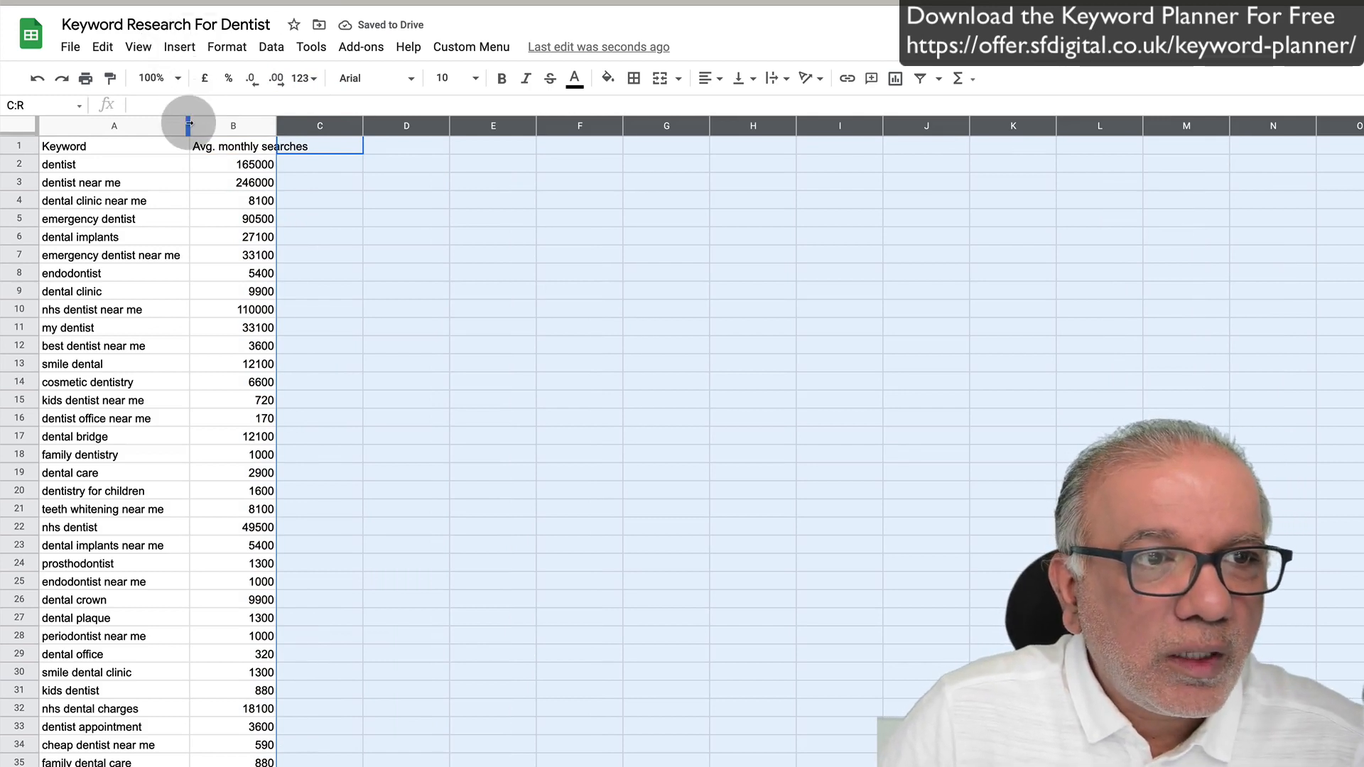
{"action": "left_click_drag", "start_coordinate": [189, 125], "coordinate": [228, 125]}
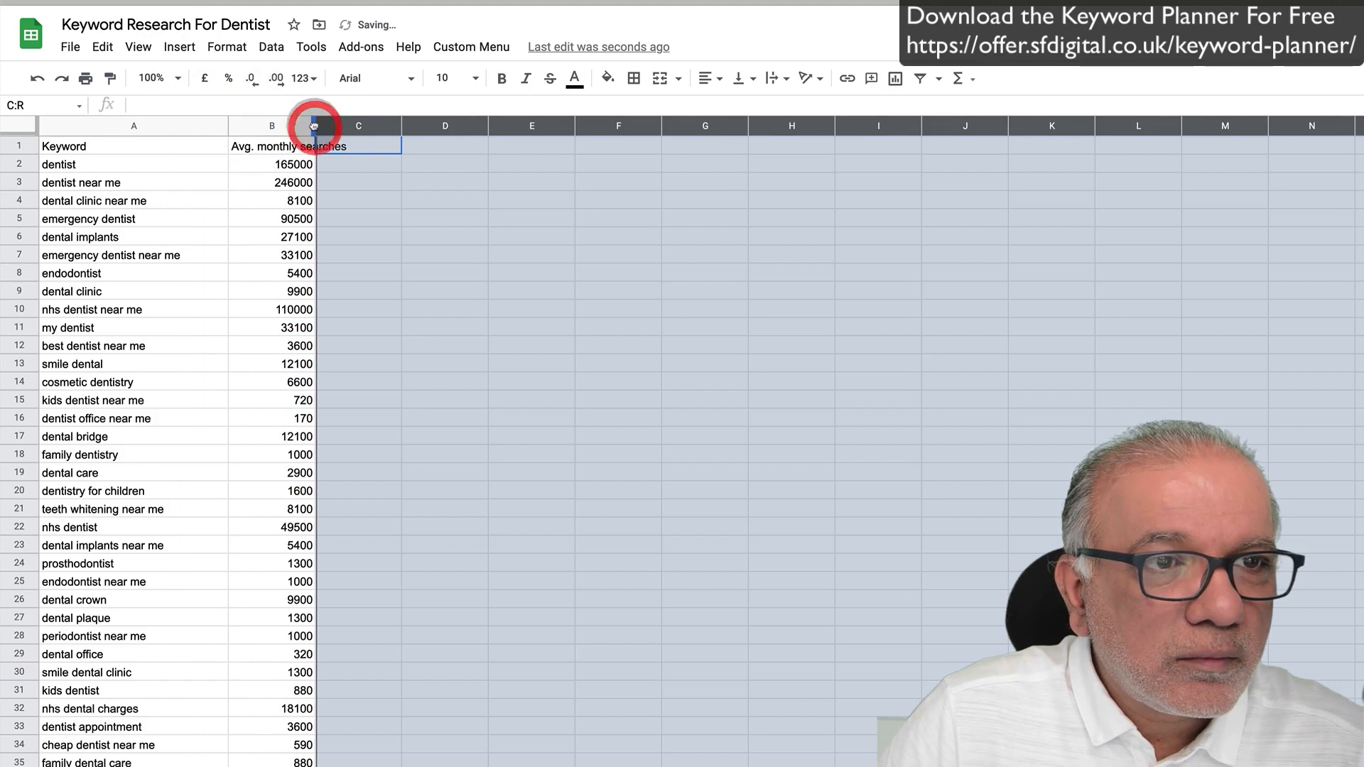
{"action": "left_click_drag", "start_coordinate": [313, 126], "coordinate": [304, 127]}
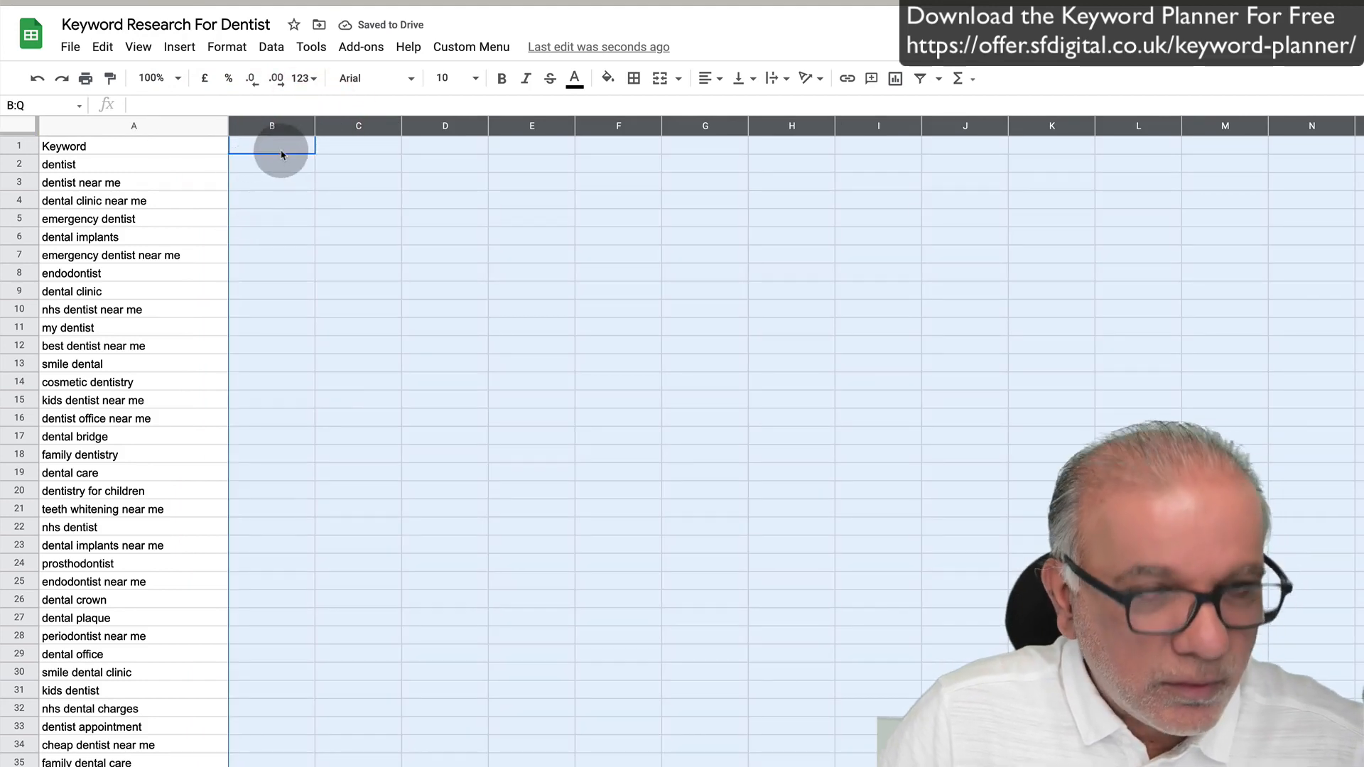
{"action": "key", "text": "ctrl+z"}
Widen column B so the full "Avg. monthly searches" heading fits
{"action": "left_click", "coordinate": [228, 126]}
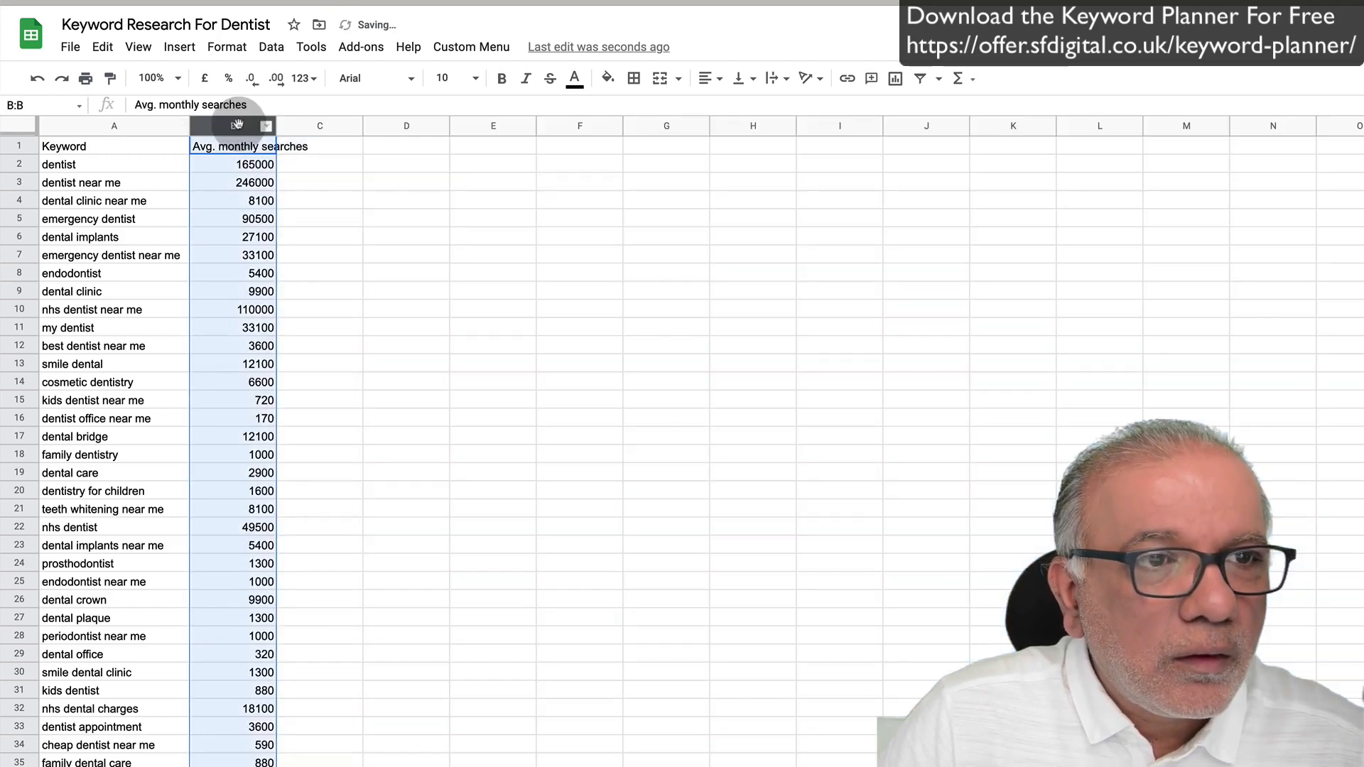
{"action": "left_click_drag", "start_coordinate": [275, 126], "coordinate": [342, 125]}
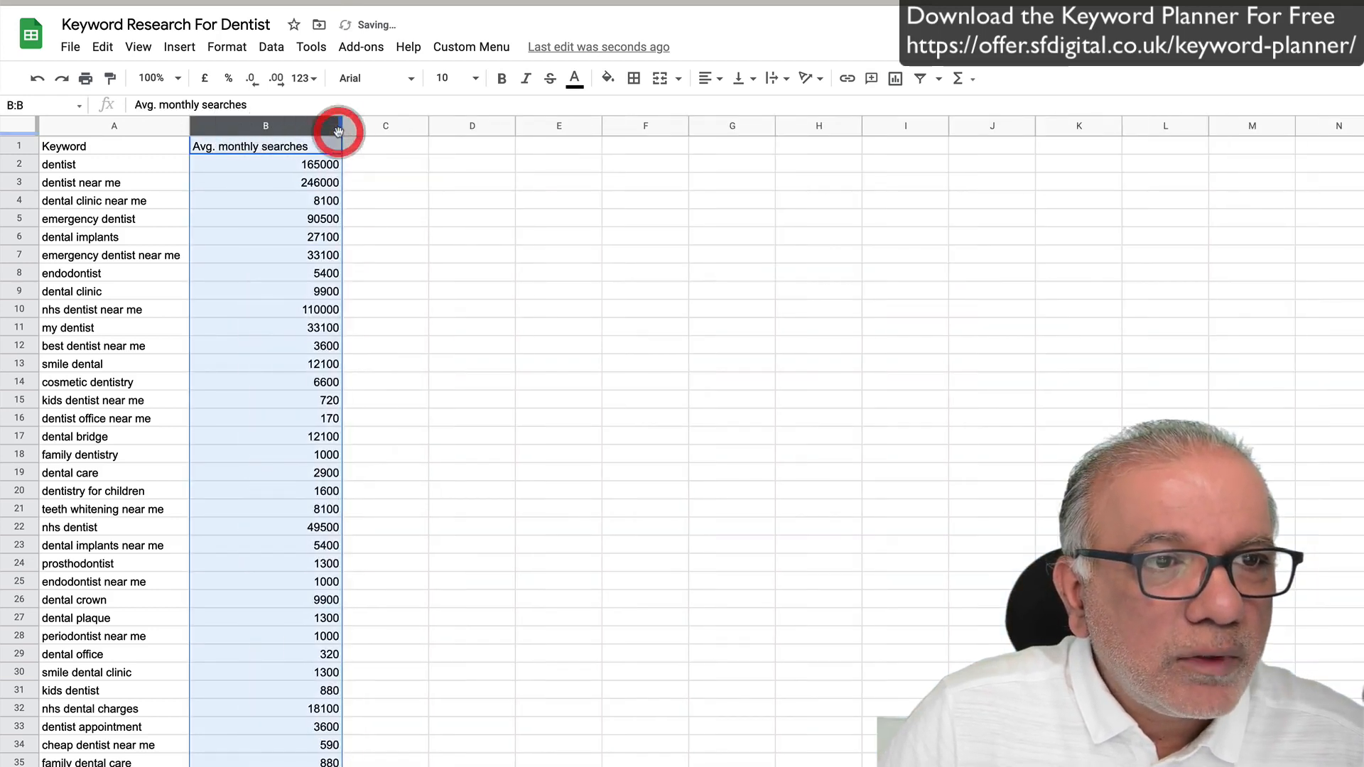
Freeze the first row, which holds the Keyword and Avg. monthly searches headings
{"action": "left_click", "coordinate": [14, 146]}
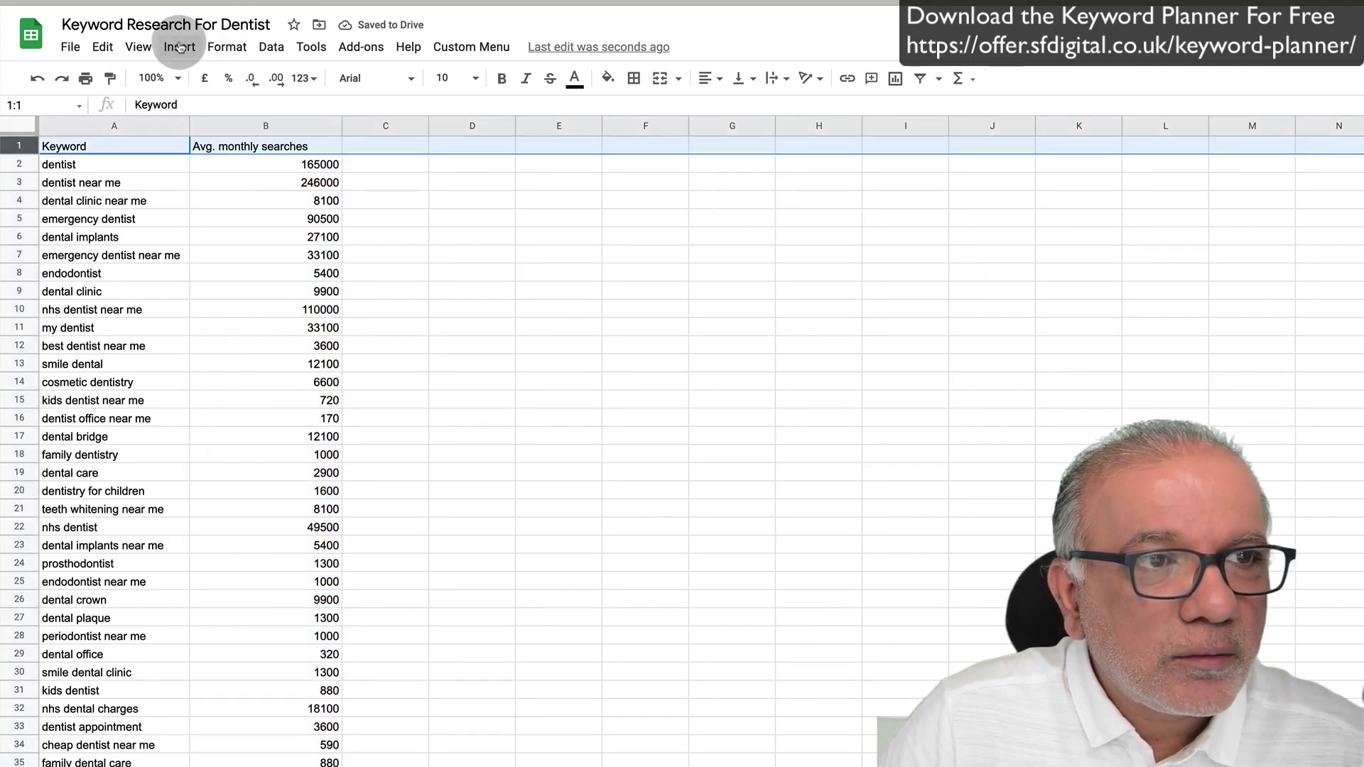
{"action": "left_click", "coordinate": [217, 44]}
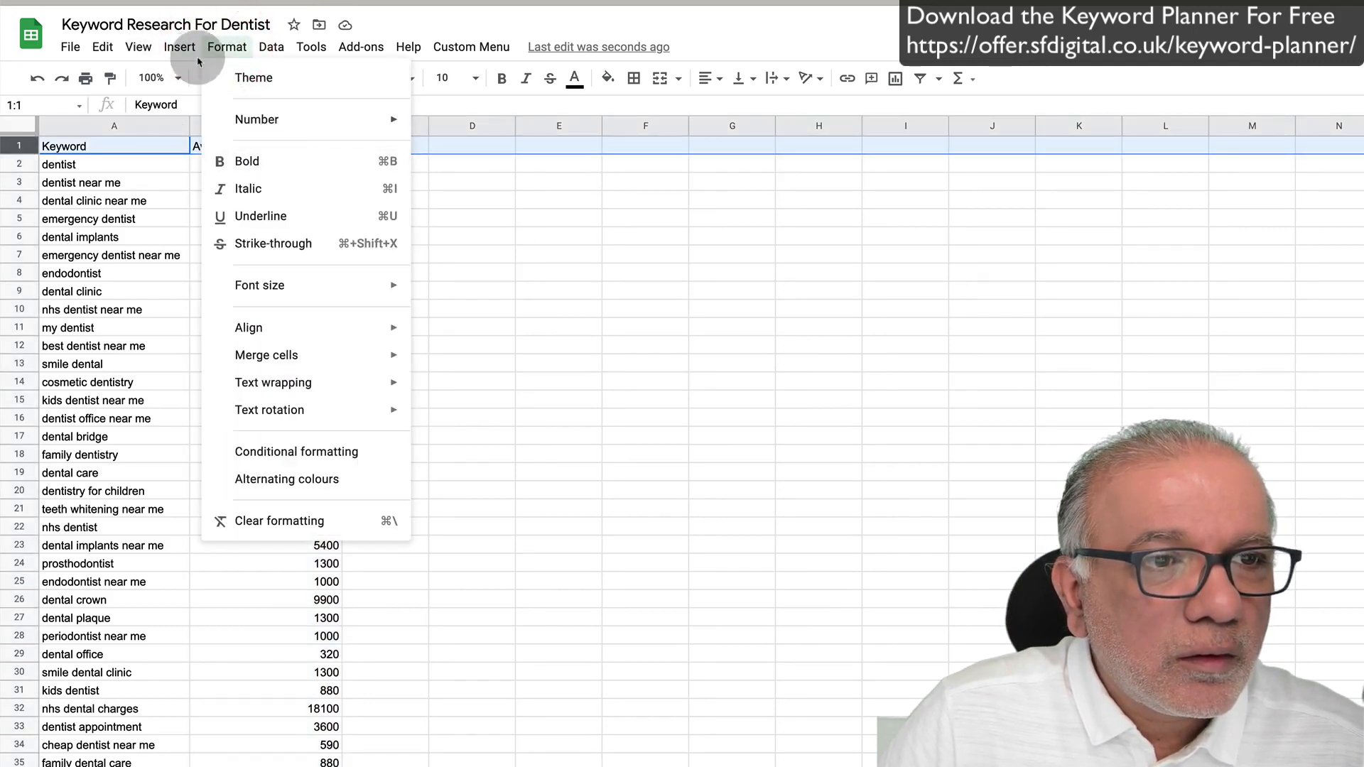
{"action": "mouse_move", "coordinate": [137, 47]}
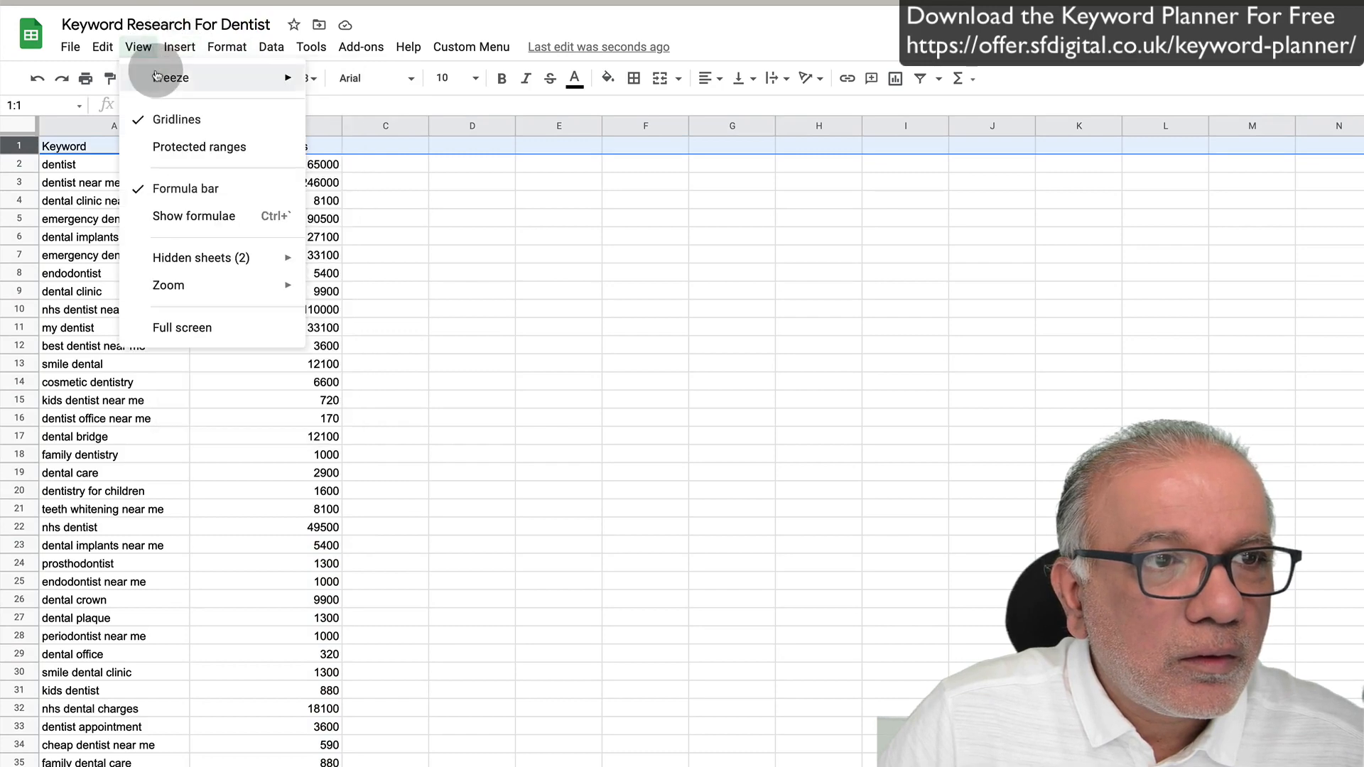
{"action": "mouse_move", "coordinate": [157, 77]}
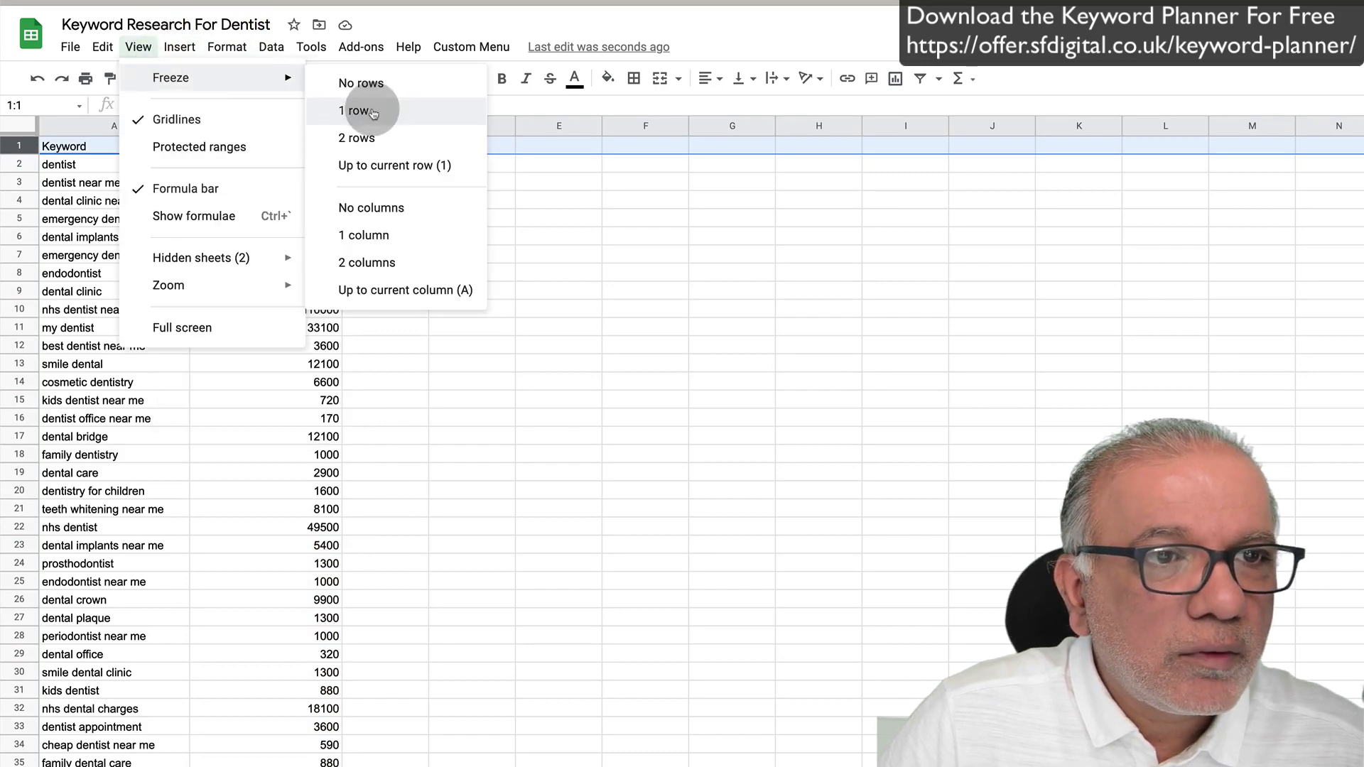
{"action": "left_click", "coordinate": [373, 112]}
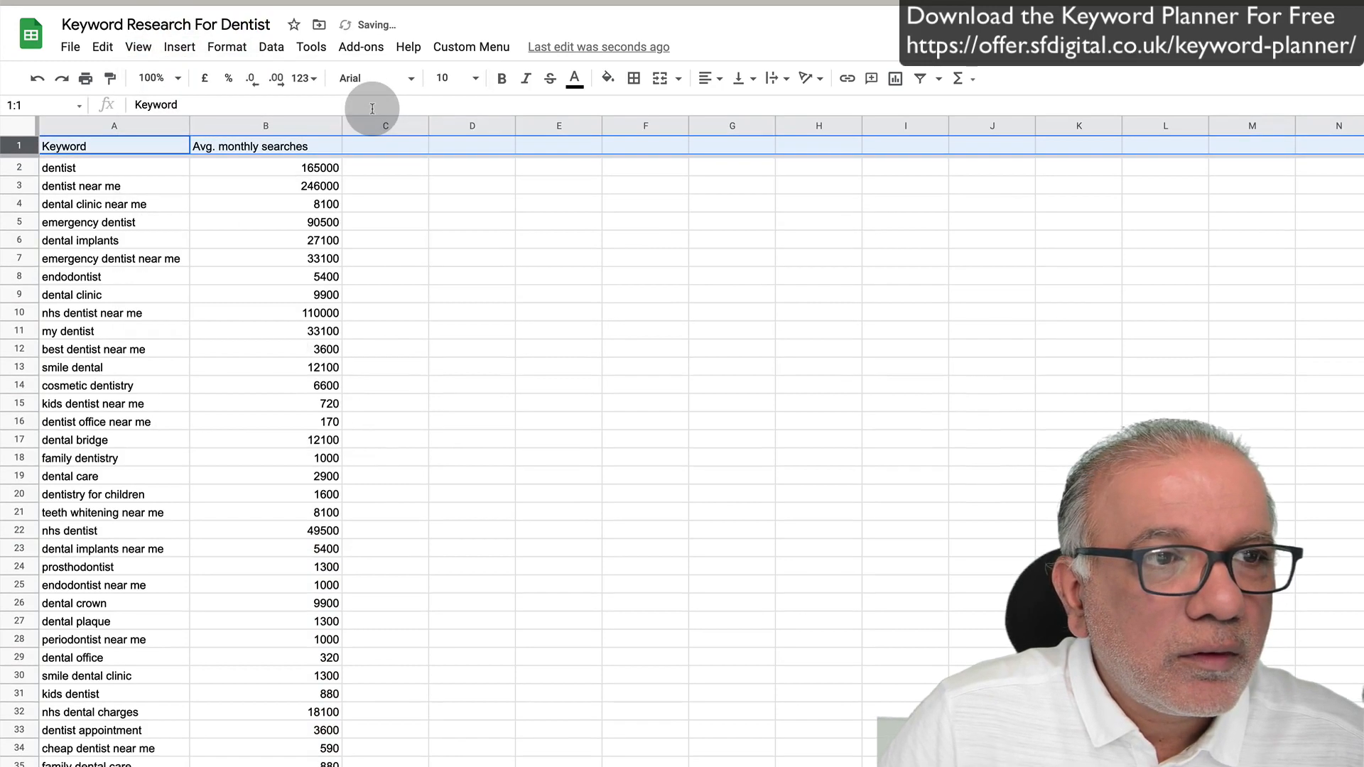
Sort the sheet Z to A by the Avg. monthly searches column
{"action": "left_click", "coordinate": [333, 127]}
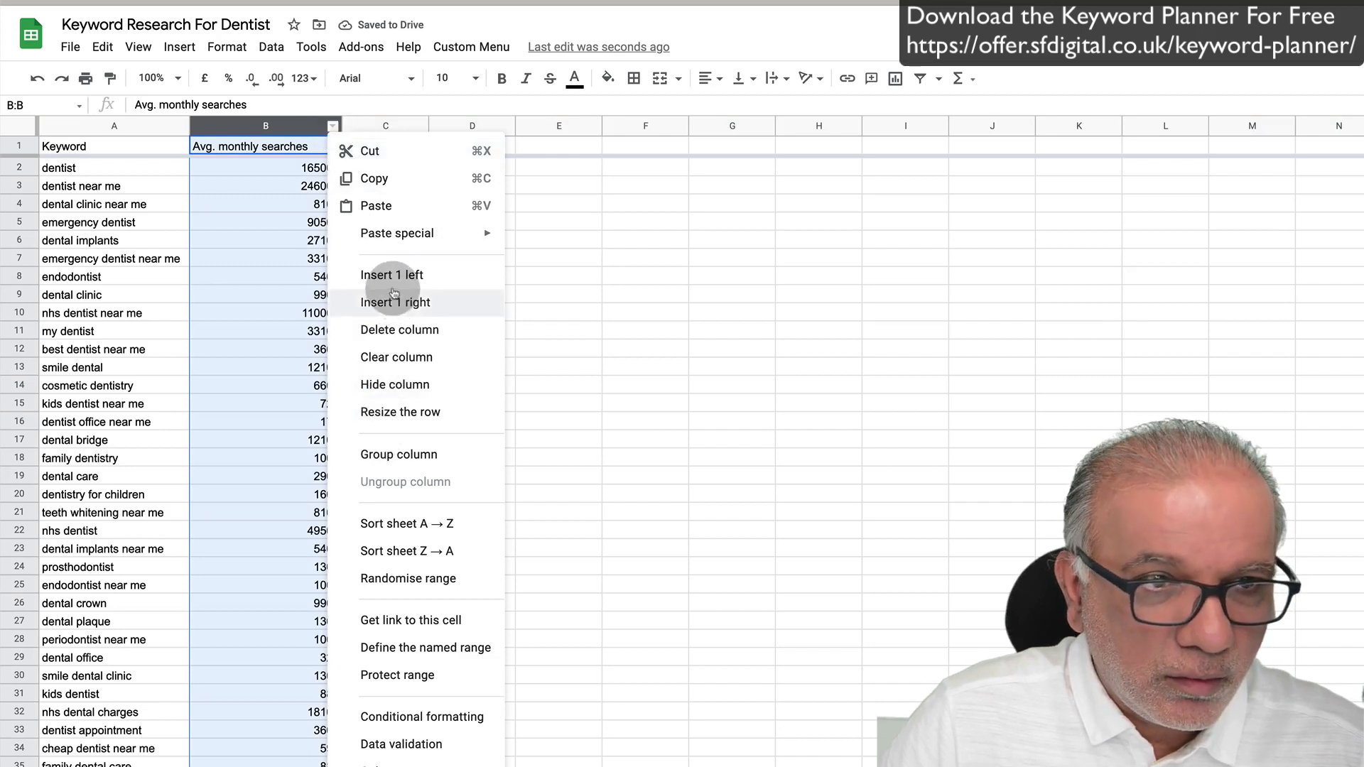
{"action": "left_click", "coordinate": [383, 551]}
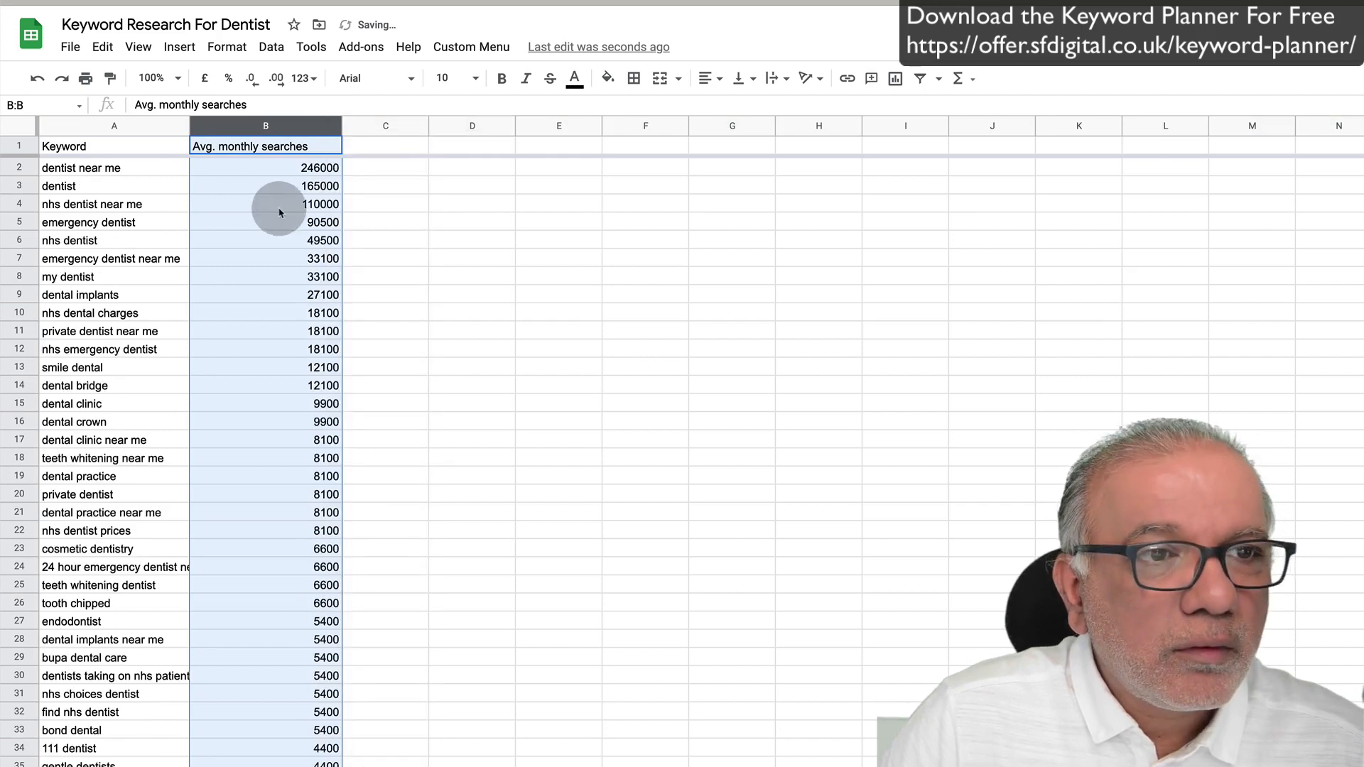
Review the sorted keywords and their average monthly searches down to the low-volume terms, and return to the start of the list
{"action": "left_click", "coordinate": [115, 170]}
{"action": "left_click", "coordinate": [255, 173]}
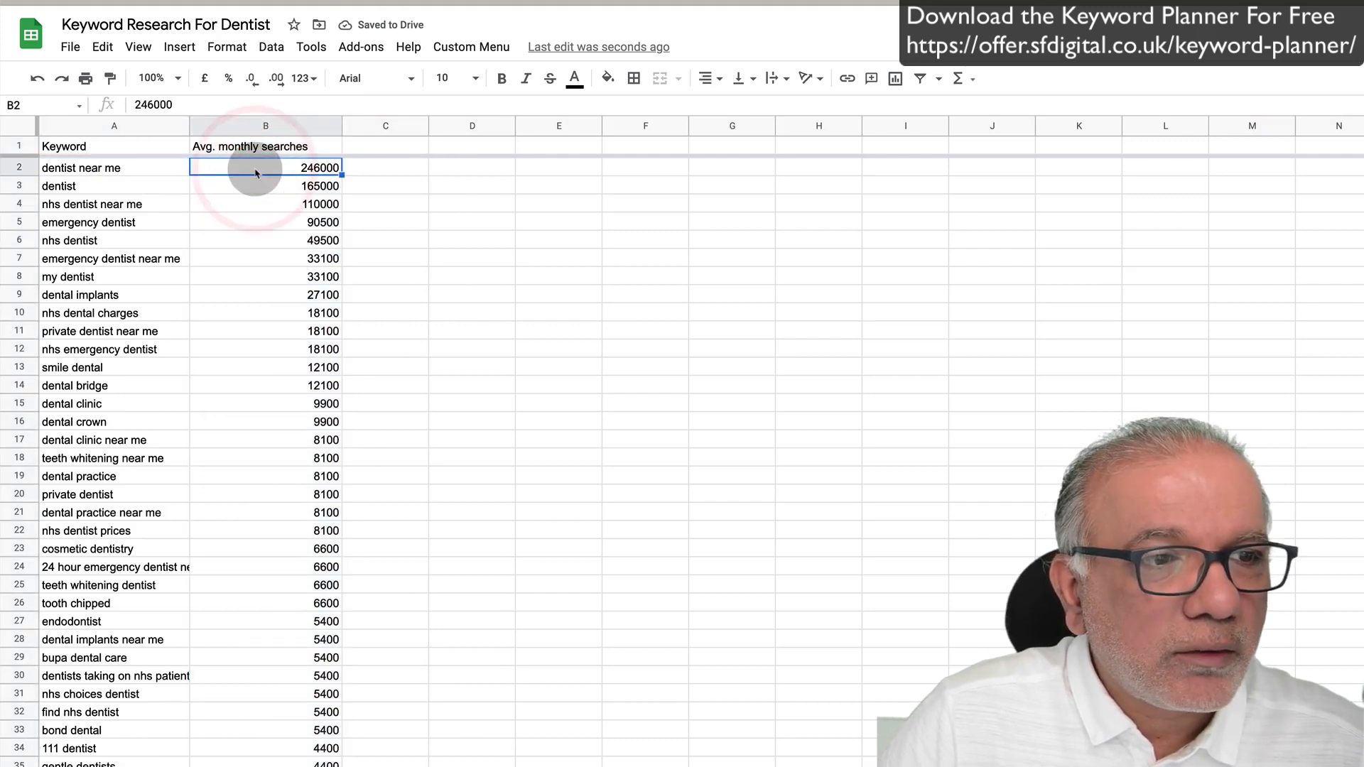
{"action": "scroll", "coordinate": [213, 489], "scroll_direction": "down", "scroll_amount": 6}
{"action": "scroll", "coordinate": [213, 489], "scroll_direction": "down", "scroll_amount": 20}
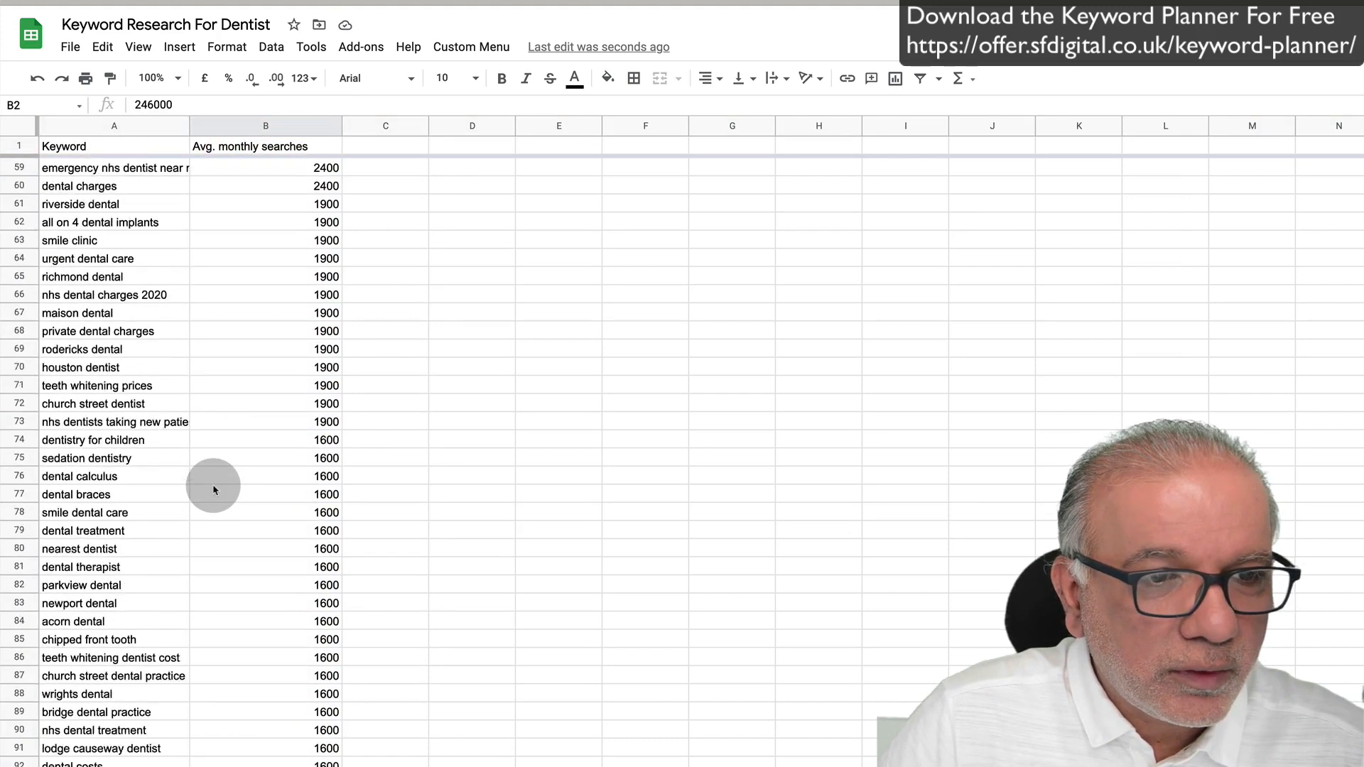
{"action": "scroll", "coordinate": [213, 489], "scroll_direction": "down", "scroll_amount": 20}
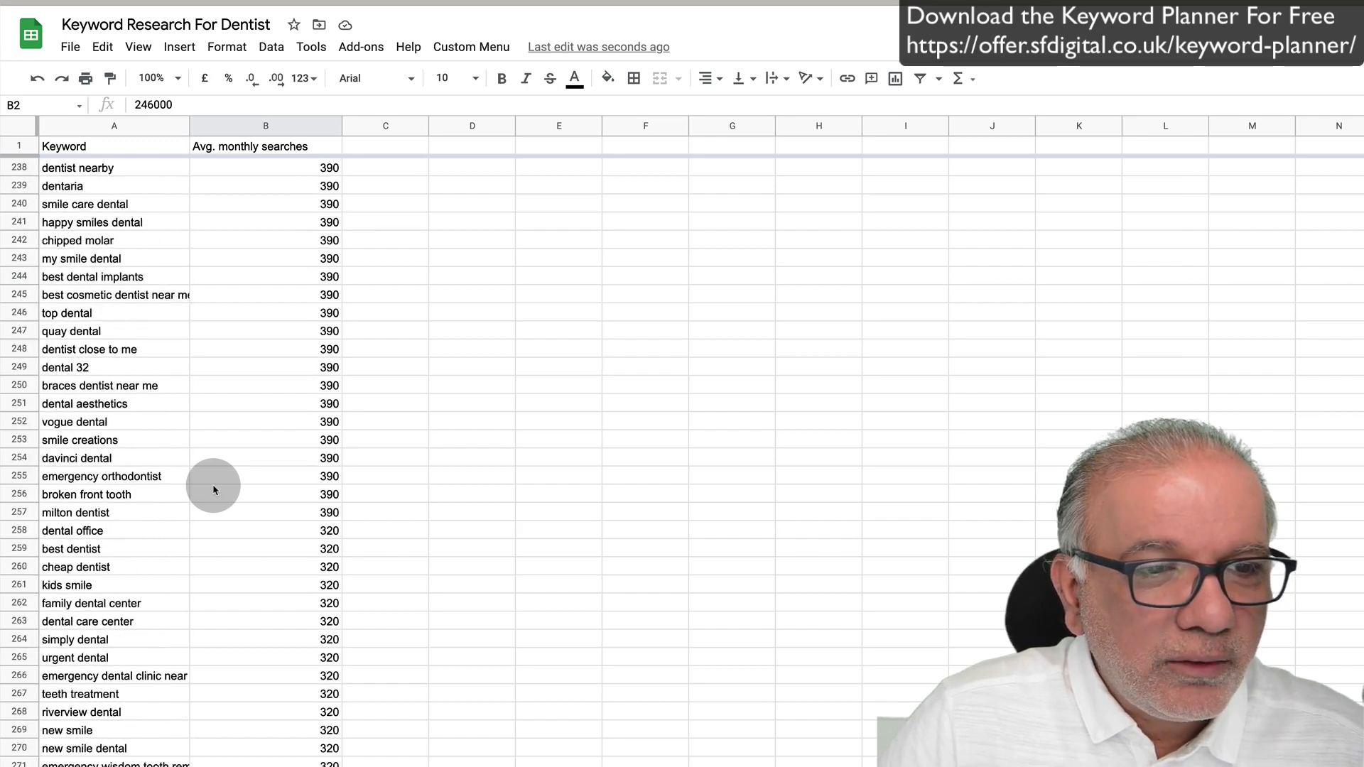
{"action": "scroll", "coordinate": [213, 489], "scroll_direction": "down", "scroll_amount": 9}
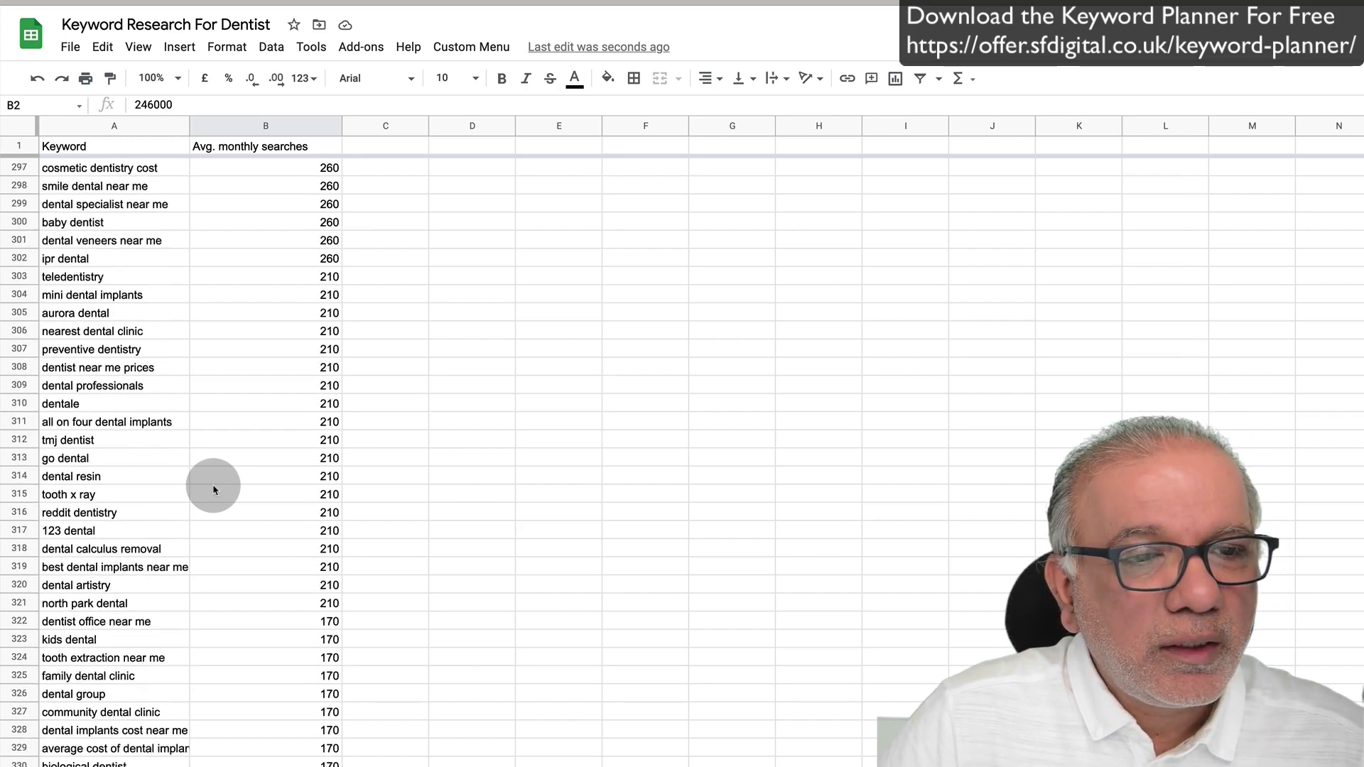
{"action": "scroll", "coordinate": [213, 489], "scroll_direction": "down", "scroll_amount": 1}
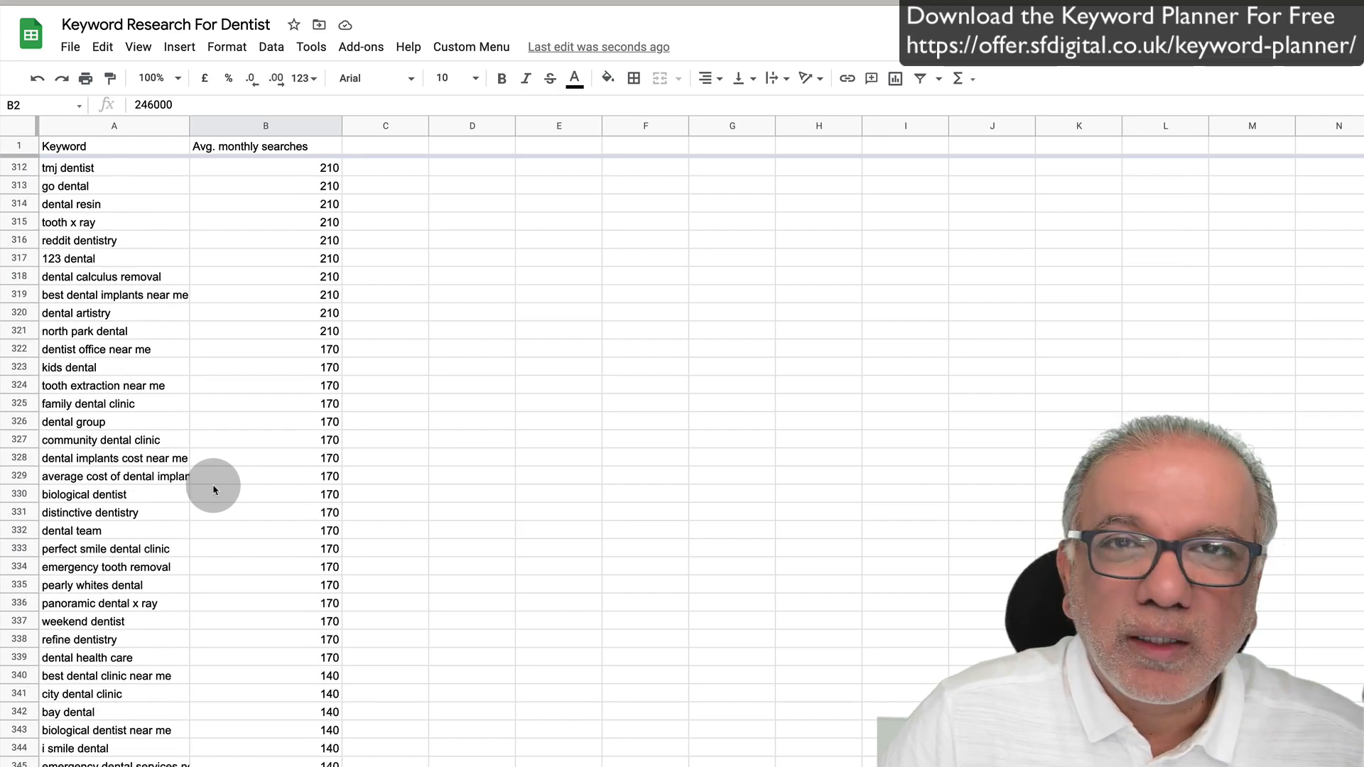
{"action": "scroll", "coordinate": [214, 489], "scroll_direction": "down", "scroll_amount": 14}
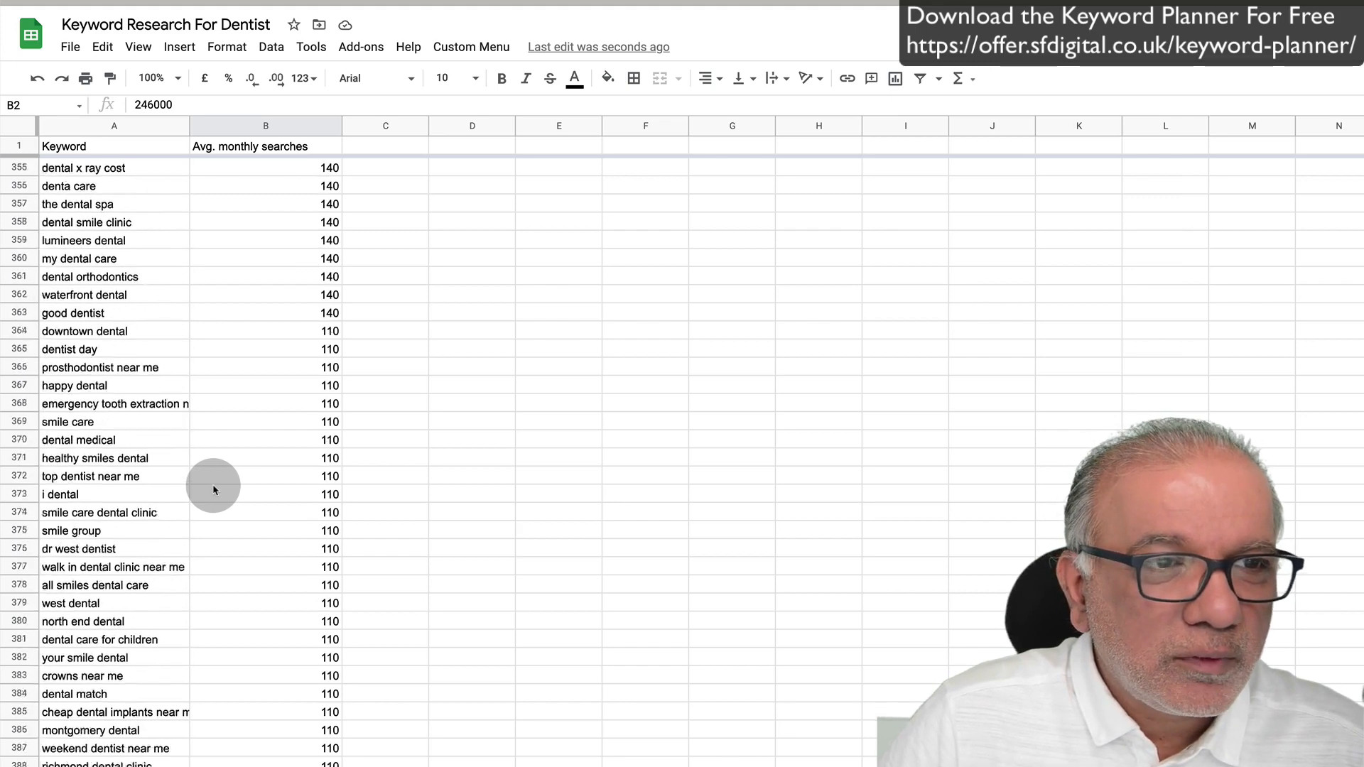
{"action": "scroll", "coordinate": [213, 489], "scroll_direction": "down", "scroll_amount": 5}
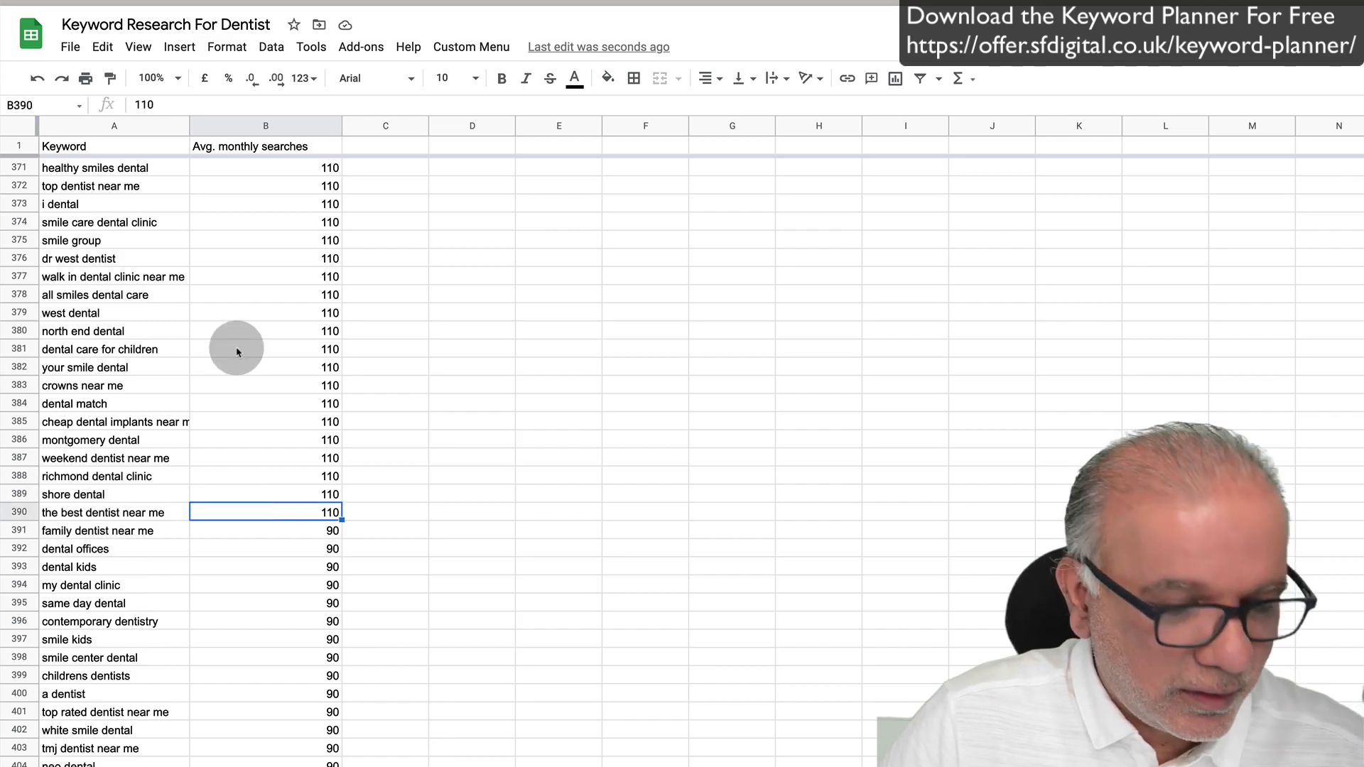
{"action": "scroll", "coordinate": [237, 351], "scroll_direction": "up", "scroll_amount": 20}
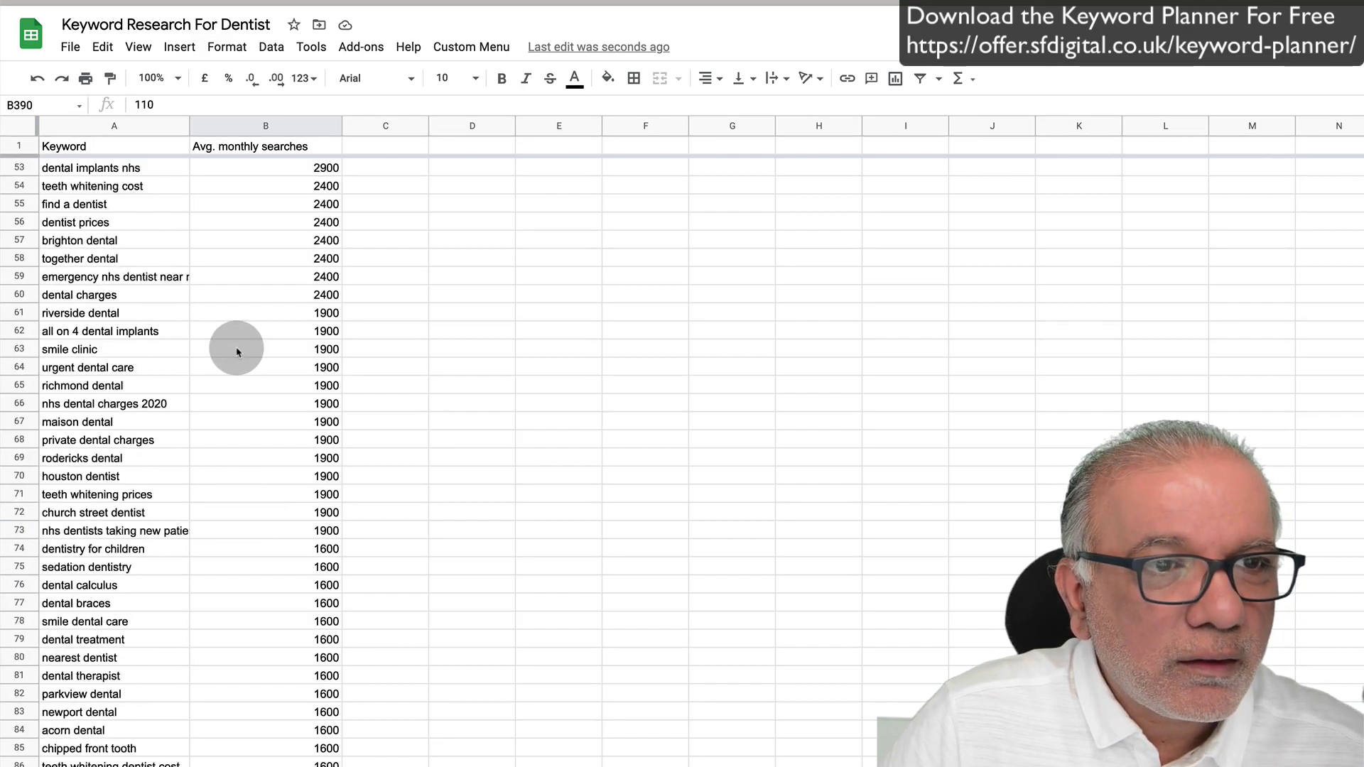
{"action": "scroll", "coordinate": [236, 351], "scroll_direction": "up", "scroll_amount": 15}
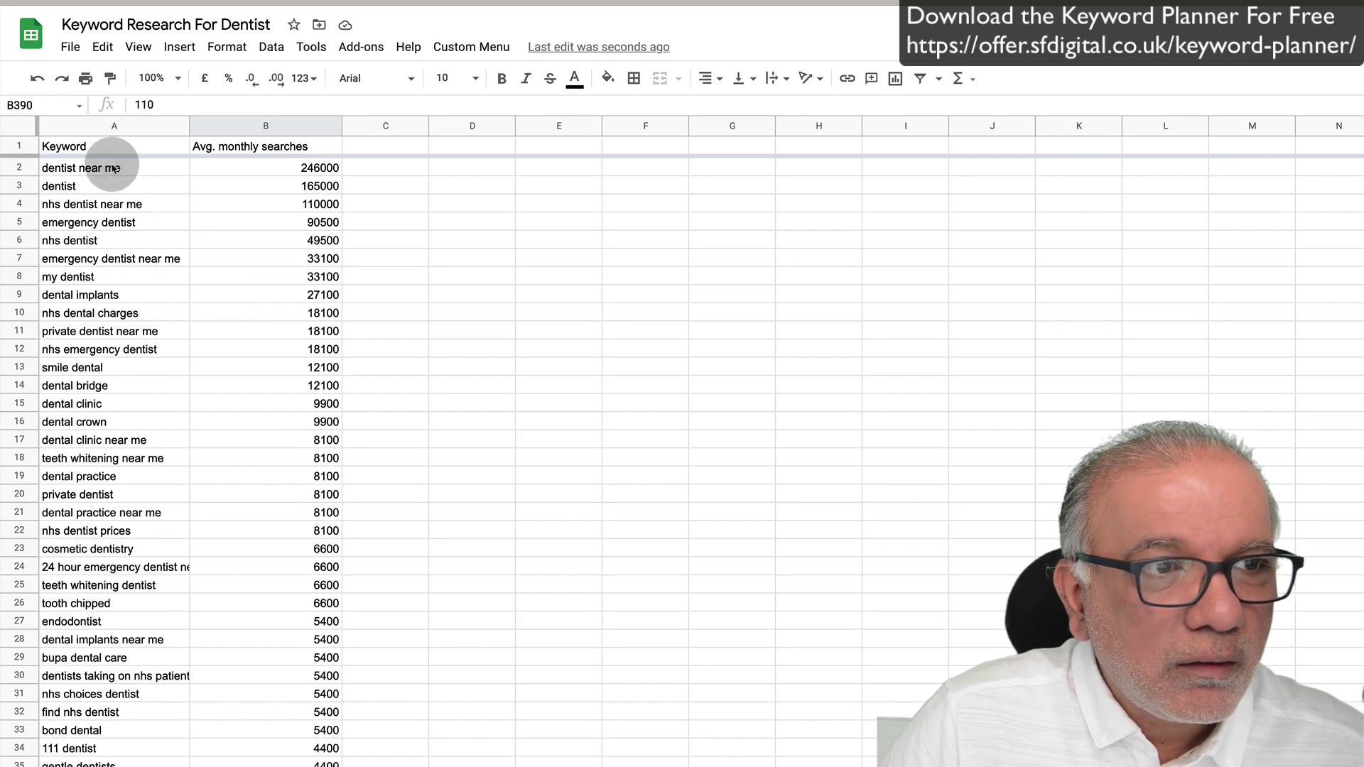